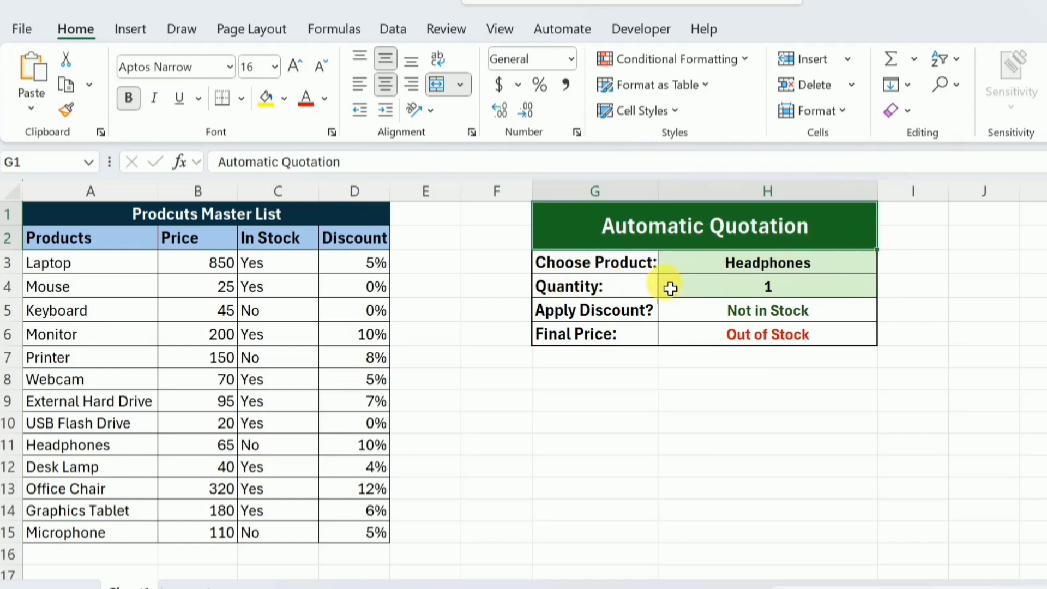
Examine the dropdown choices in the Choose Product and Quantity cells of the finished quotation
{"action": "left_click", "coordinate": [870, 264]}
{"action": "left_click", "coordinate": [886, 264]}
{"action": "left_click", "coordinate": [886, 264]}
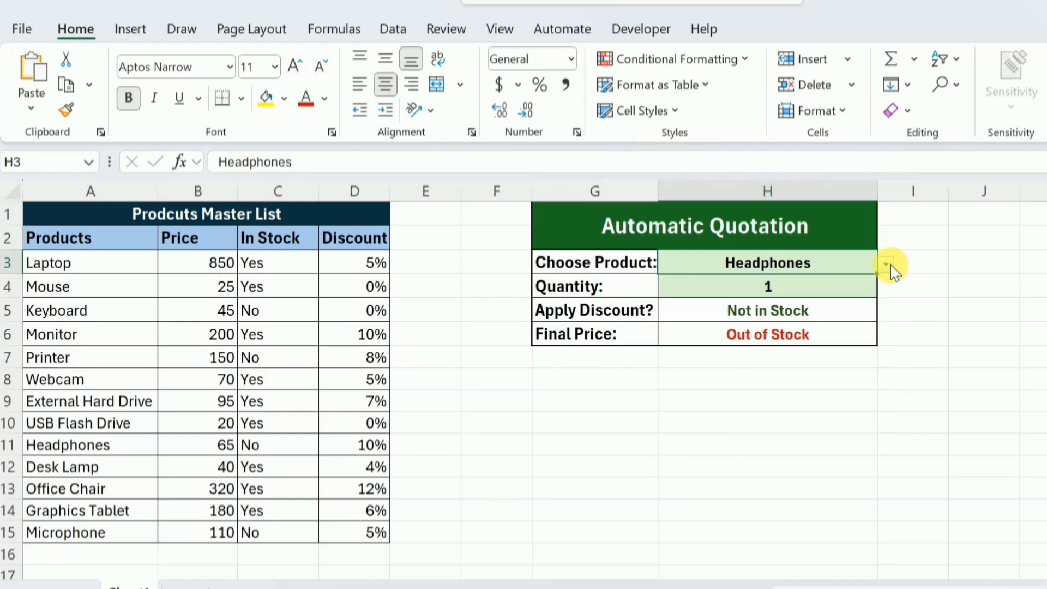
{"action": "left_click", "coordinate": [848, 291]}
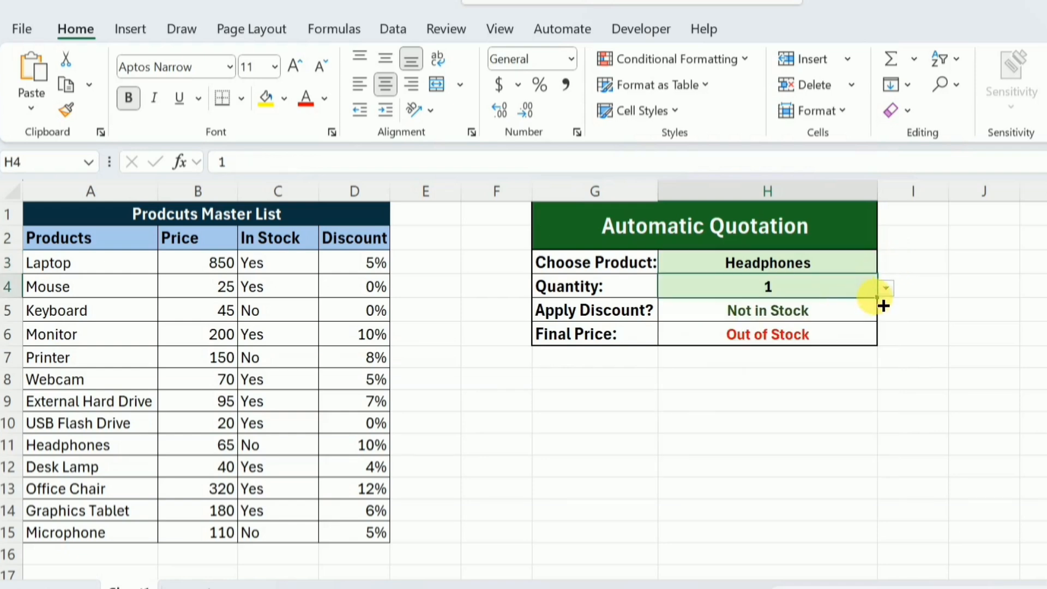
{"action": "left_click", "coordinate": [886, 289]}
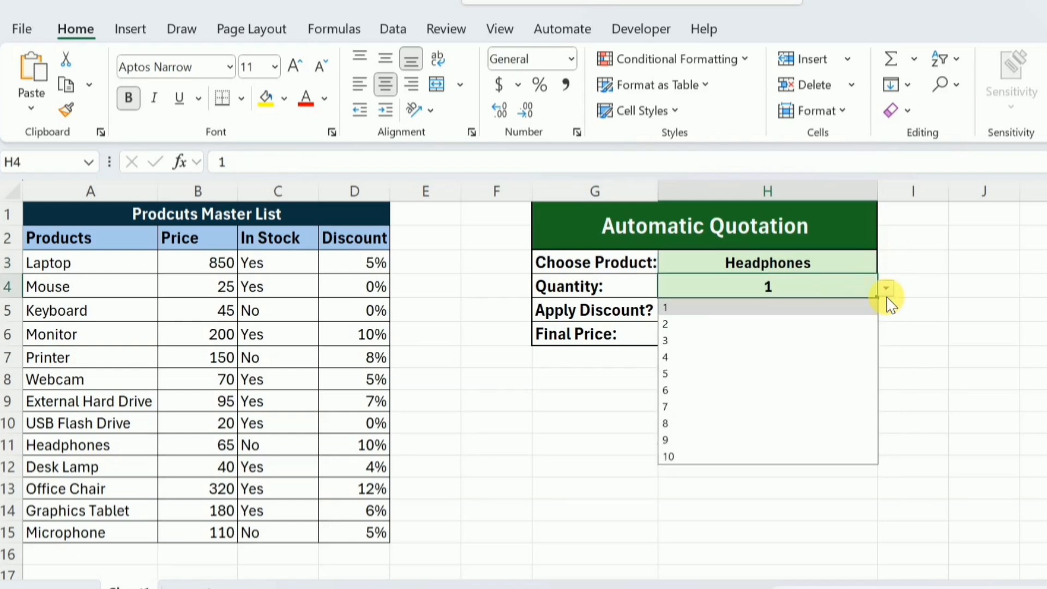
{"action": "left_click", "coordinate": [888, 298]}
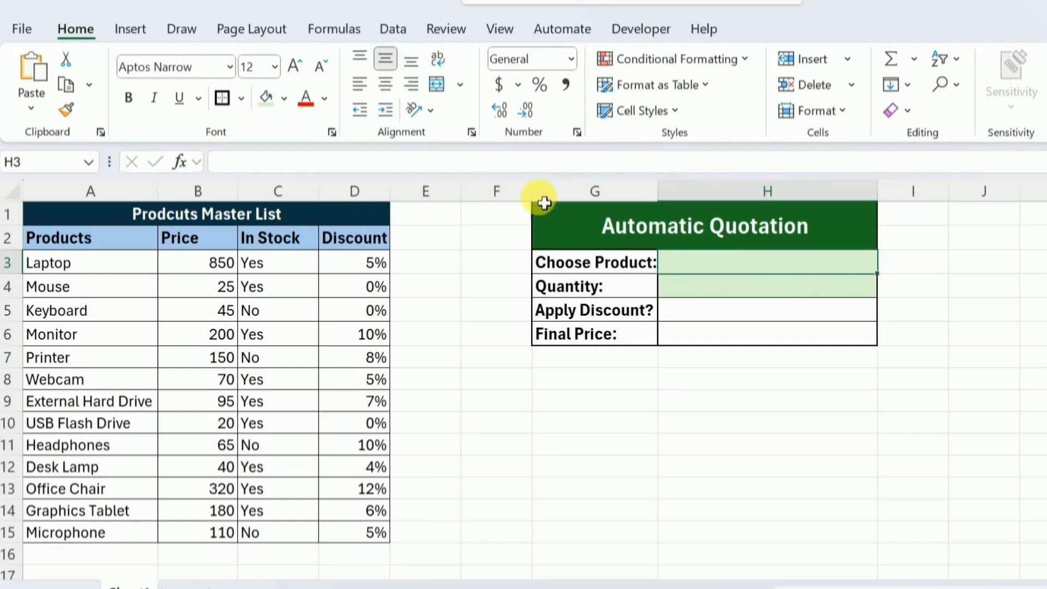
Add list data validation to Choose Product cell H3 with source =$A$3:$A$15, and check the dropdown's choices
{"action": "left_click", "coordinate": [377, 32]}
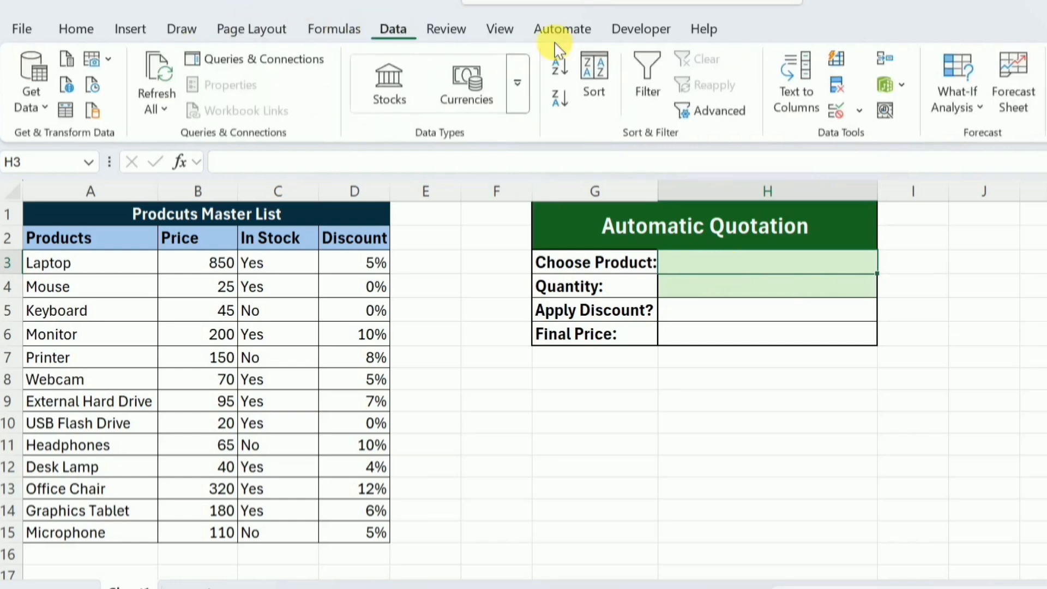
{"action": "left_click", "coordinate": [837, 114]}
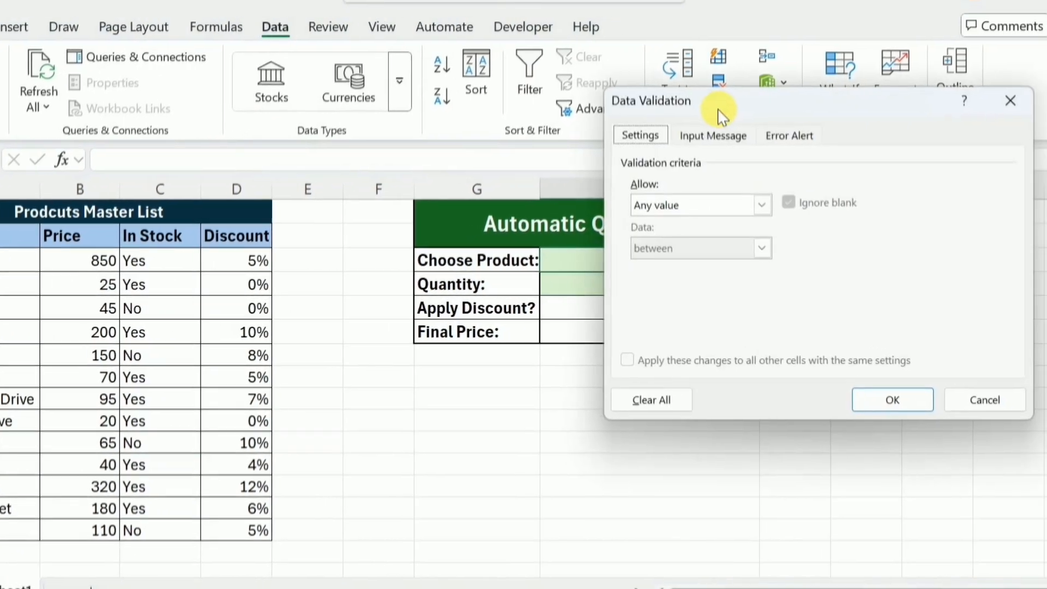
{"action": "left_click", "coordinate": [882, 209]}
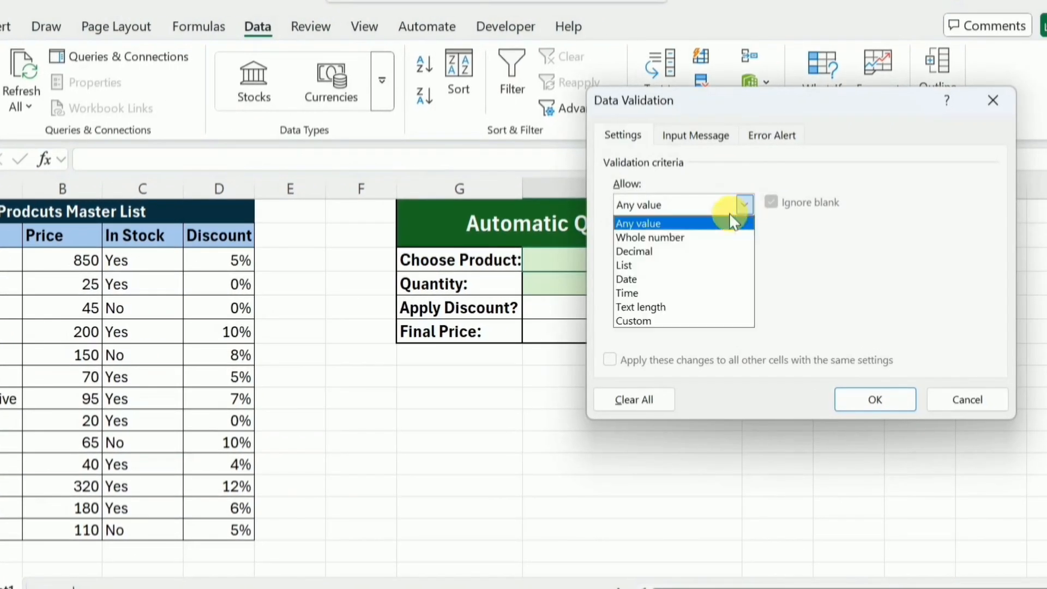
{"action": "left_click", "coordinate": [661, 266]}
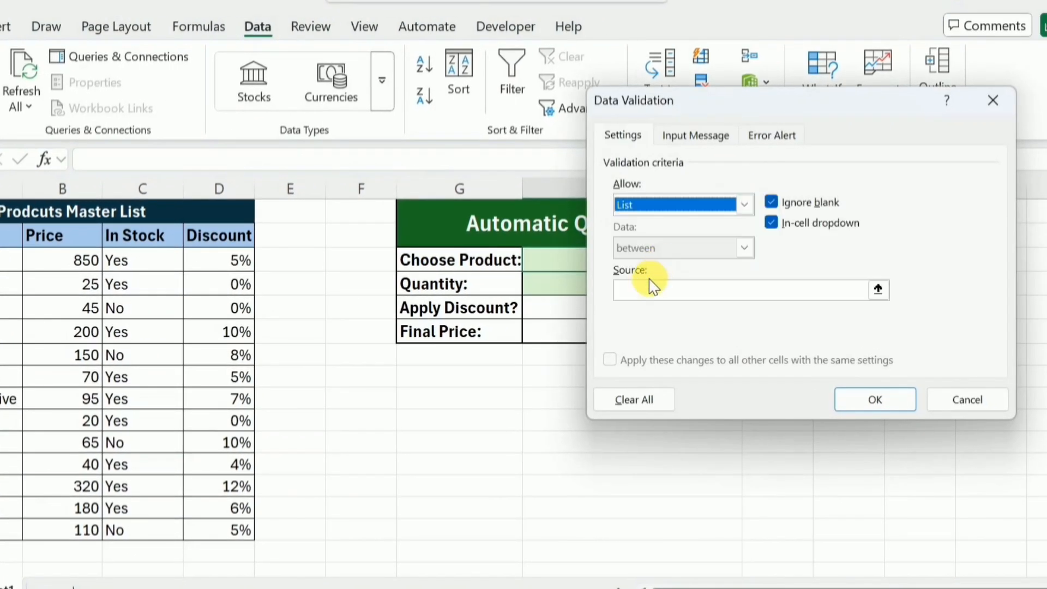
{"action": "left_click", "coordinate": [650, 291]}
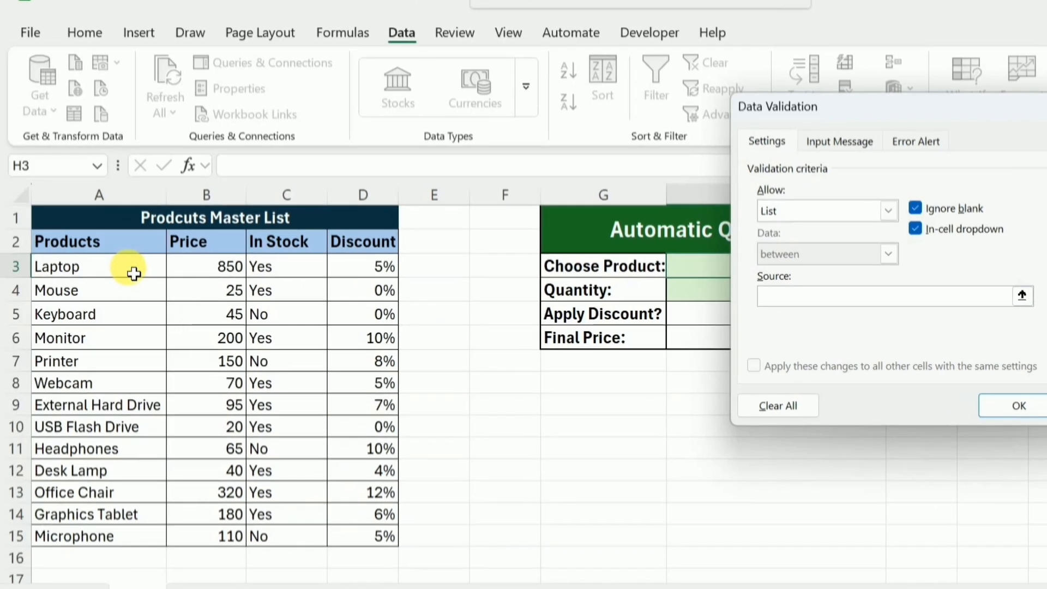
{"action": "left_click_drag", "start_coordinate": [67, 271], "coordinate": [68, 533]}
{"action": "left_click_drag", "start_coordinate": [136, 534], "coordinate": [136, 534]}
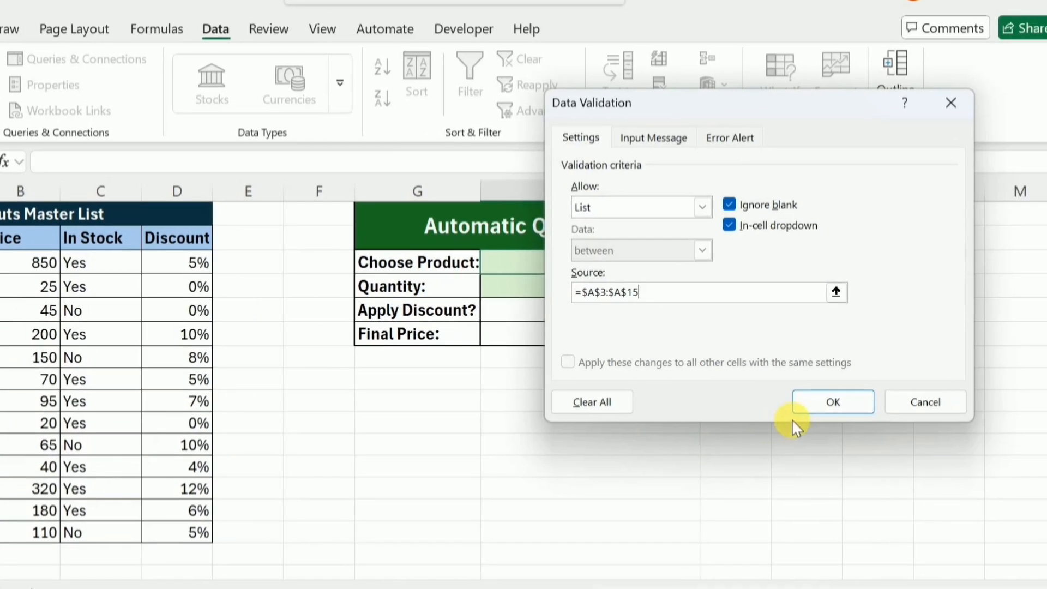
{"action": "left_click", "coordinate": [1018, 409]}
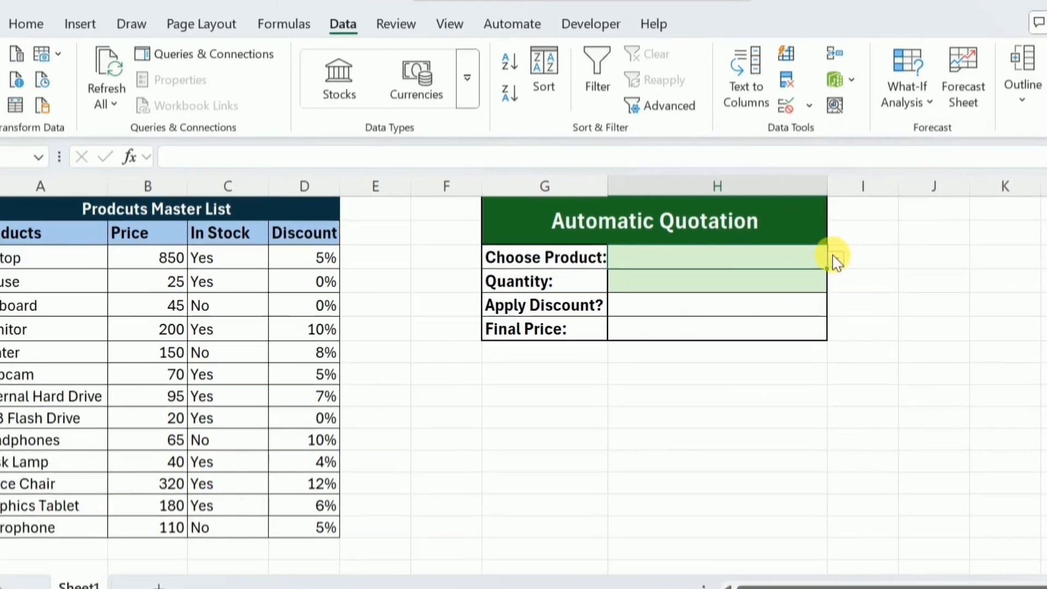
{"action": "left_click", "coordinate": [708, 265]}
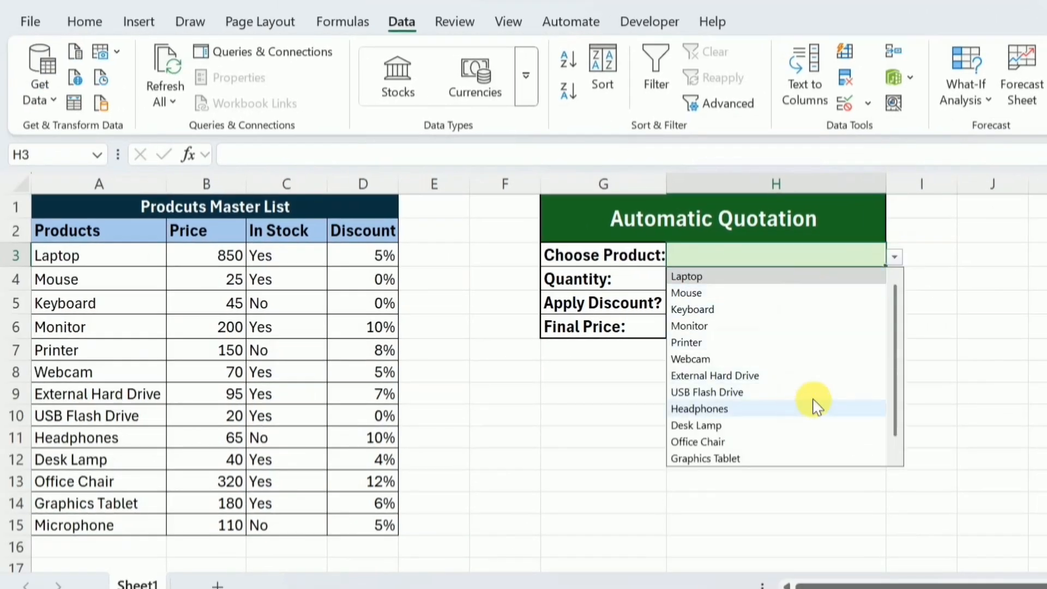
{"action": "left_click_drag", "start_coordinate": [896, 343], "coordinate": [896, 304]}
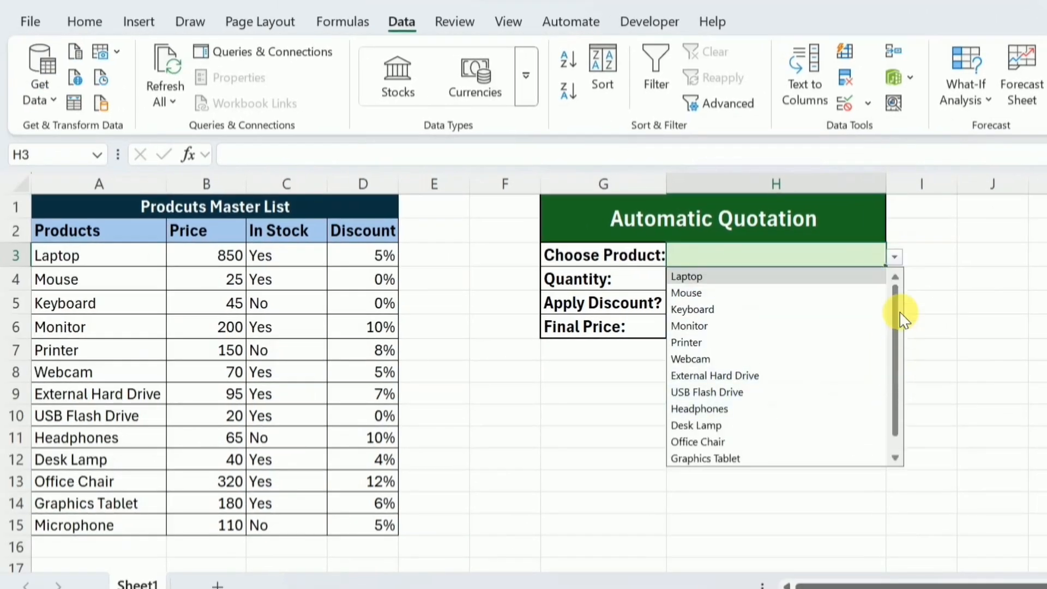
{"action": "left_click", "coordinate": [896, 258]}
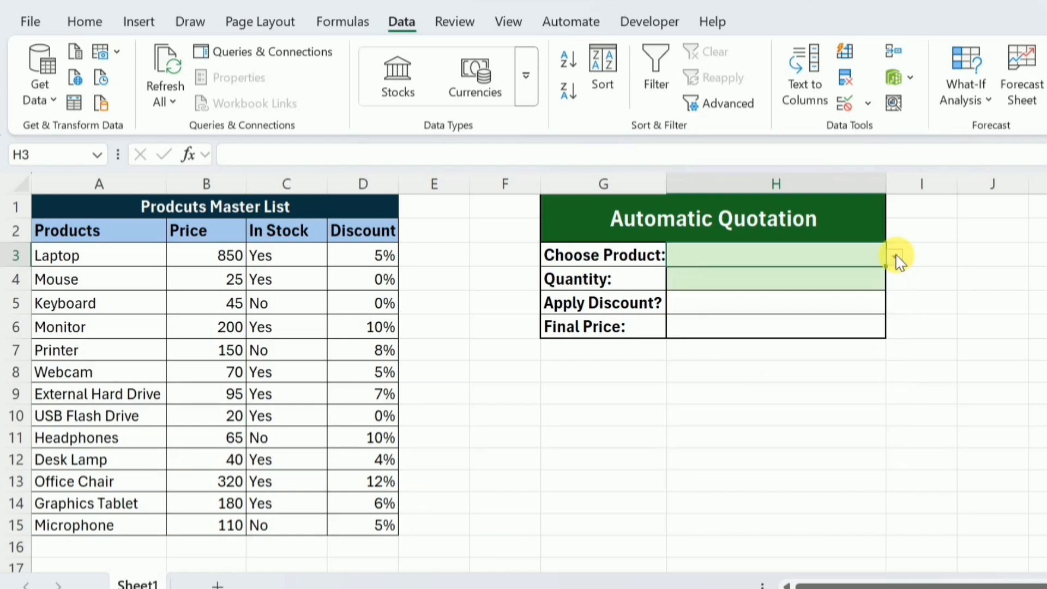
Add list data validation to Quantity cell H4 offering the whole numbers 1 to 10, and check its dropdown
{"action": "left_click", "coordinate": [808, 290]}
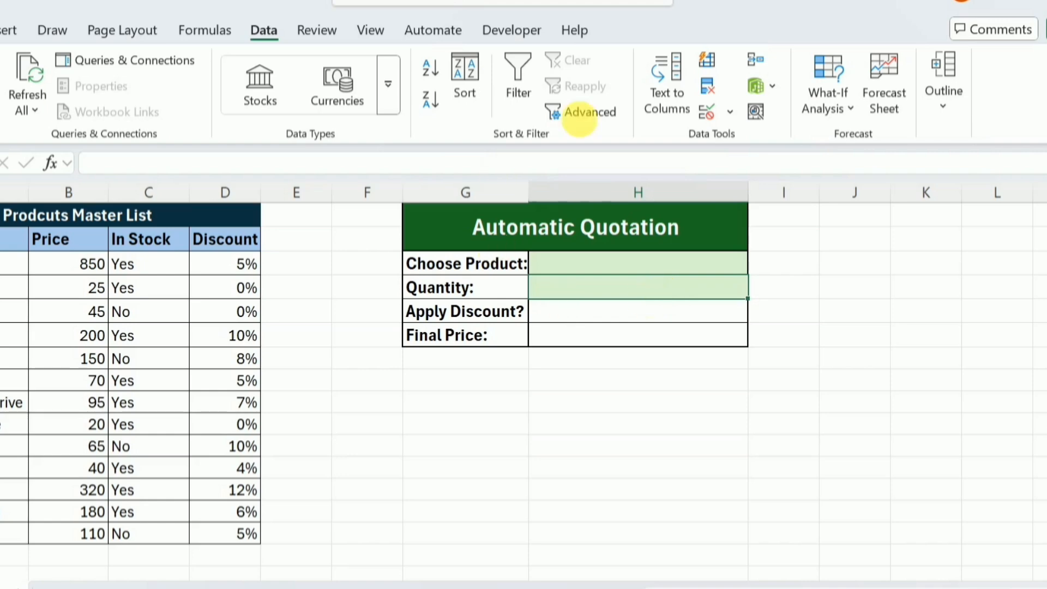
{"action": "left_click", "coordinate": [707, 111]}
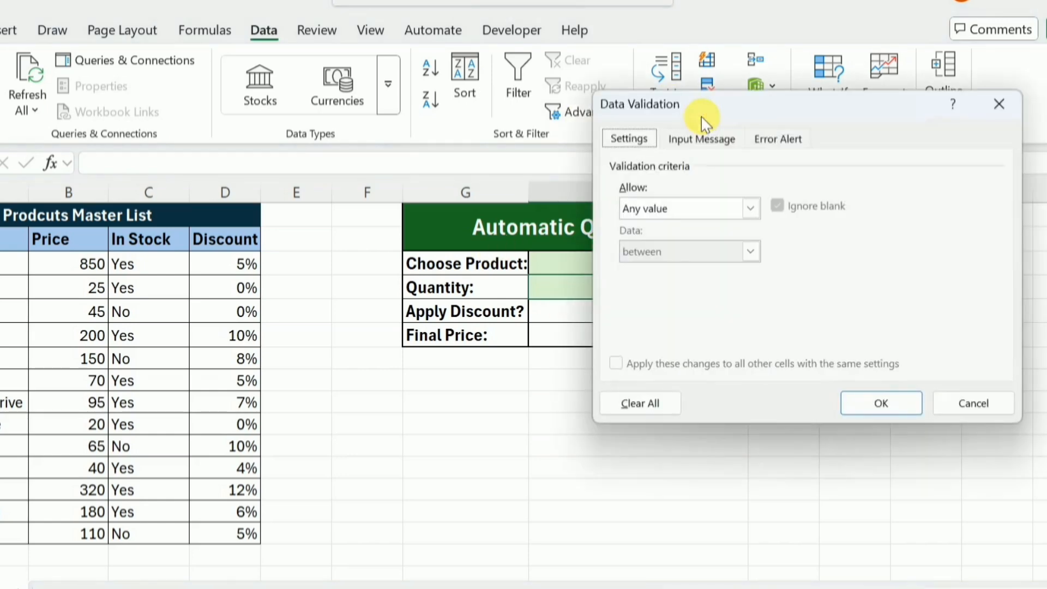
{"action": "left_click", "coordinate": [751, 209]}
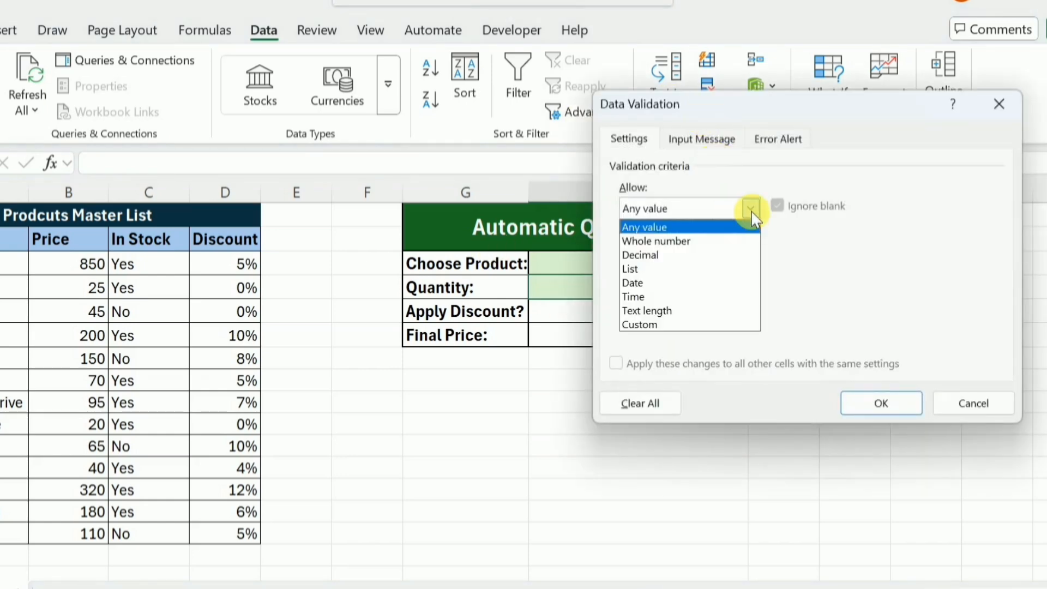
{"action": "left_click", "coordinate": [668, 269]}
{"action": "type", "text": "1, 2, 3, 4, 5, 6, 7, 8, 9, 10,"}
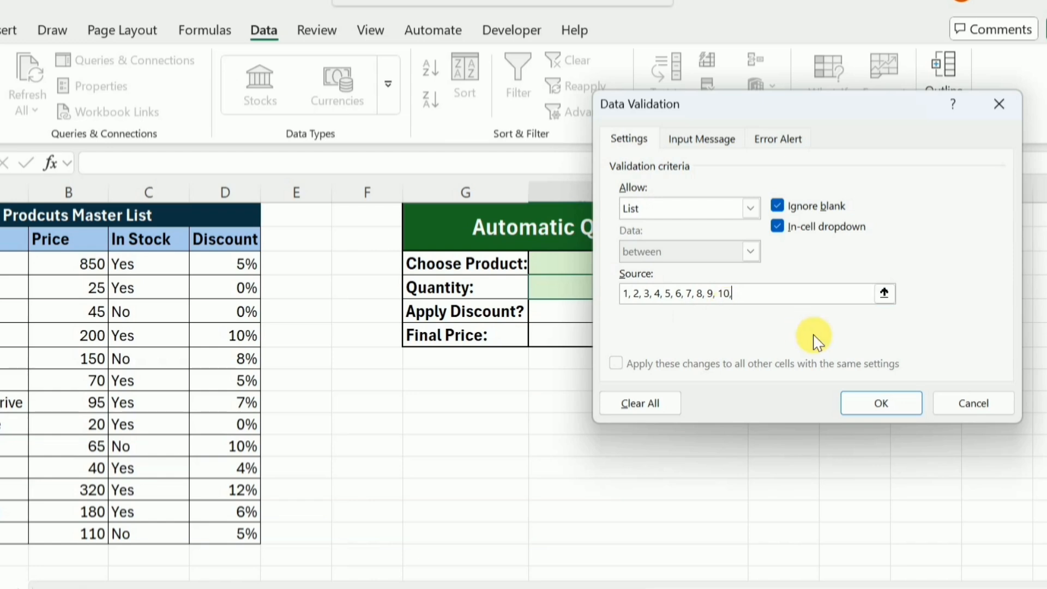
{"action": "left_click", "coordinate": [879, 404]}
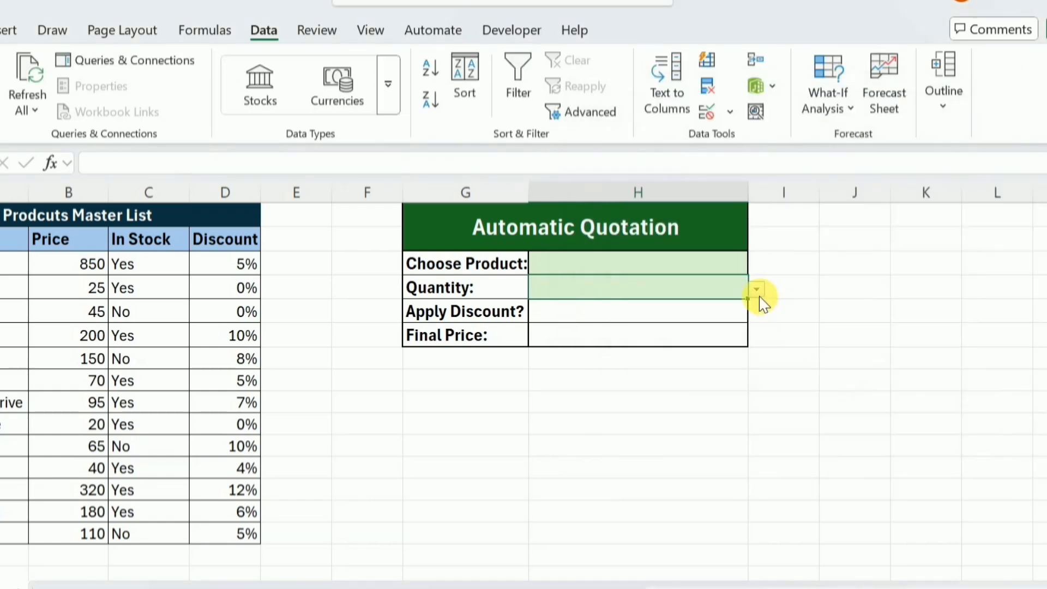
{"action": "left_click", "coordinate": [759, 294]}
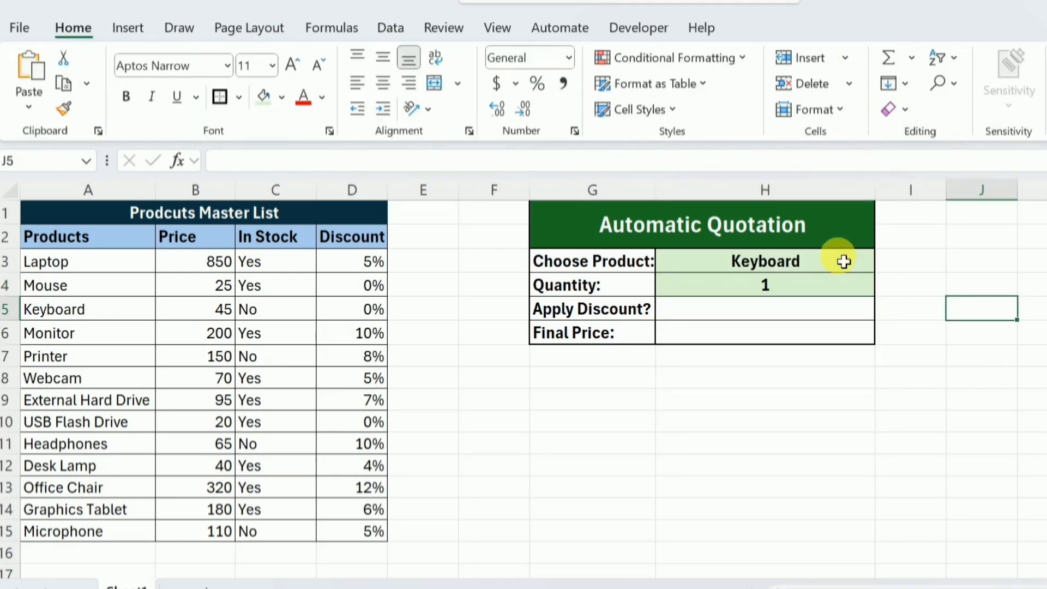
Choose Laptop as the product in cell H3 of the quotation
{"action": "left_click", "coordinate": [853, 262]}
{"action": "left_click", "coordinate": [883, 263]}
{"action": "left_click", "coordinate": [714, 284]}
Enter the formula =VLOOKUP(H3,A3:D15,4,FALSE) in Apply Discount cell H5 to look up the chosen product's discount
{"action": "left_click", "coordinate": [790, 314]}
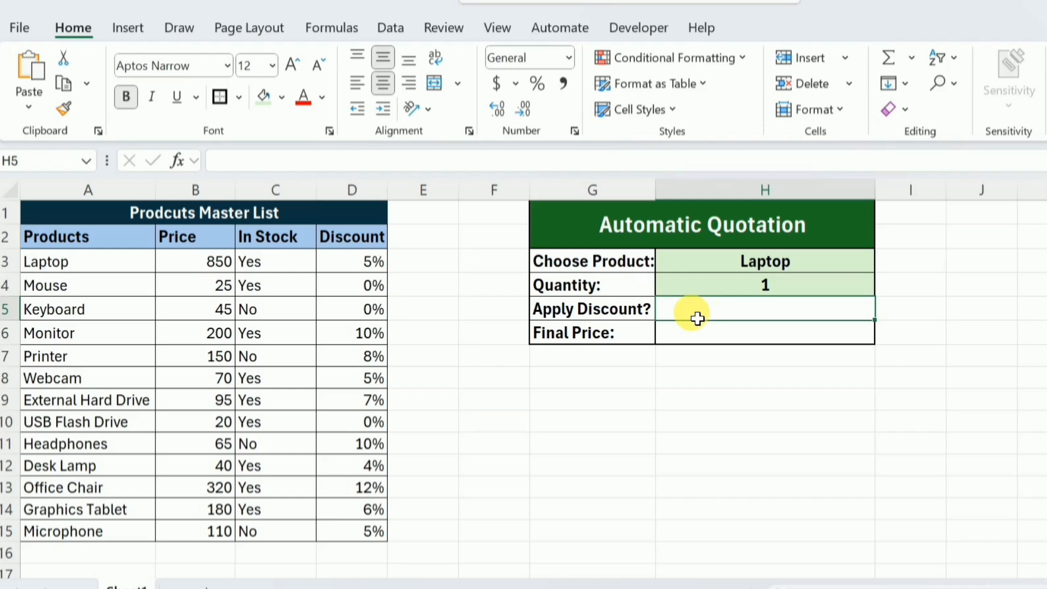
{"action": "left_click", "coordinate": [573, 164]}
{"action": "type", "text": "="}
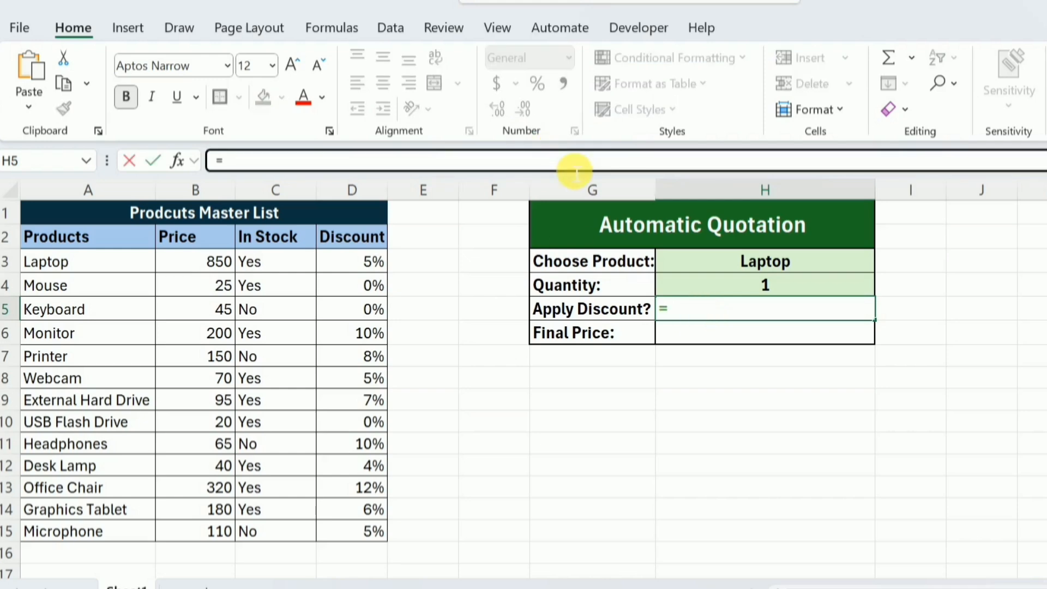
{"action": "type", "text": "vl"}
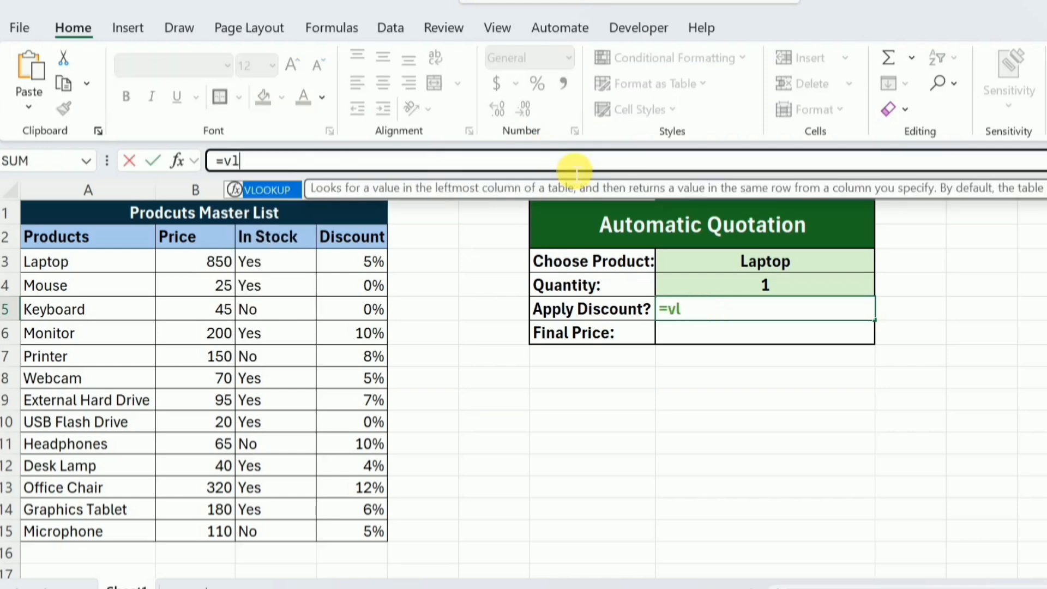
{"action": "key", "text": "Tab"}
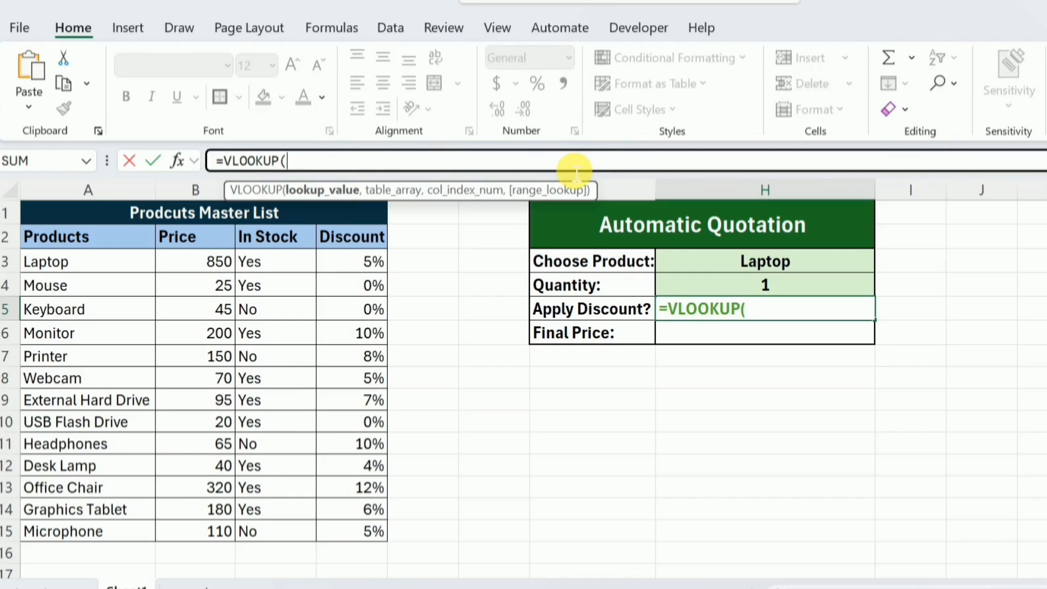
{"action": "left_click", "coordinate": [718, 270]}
{"action": "type", "text": ","}
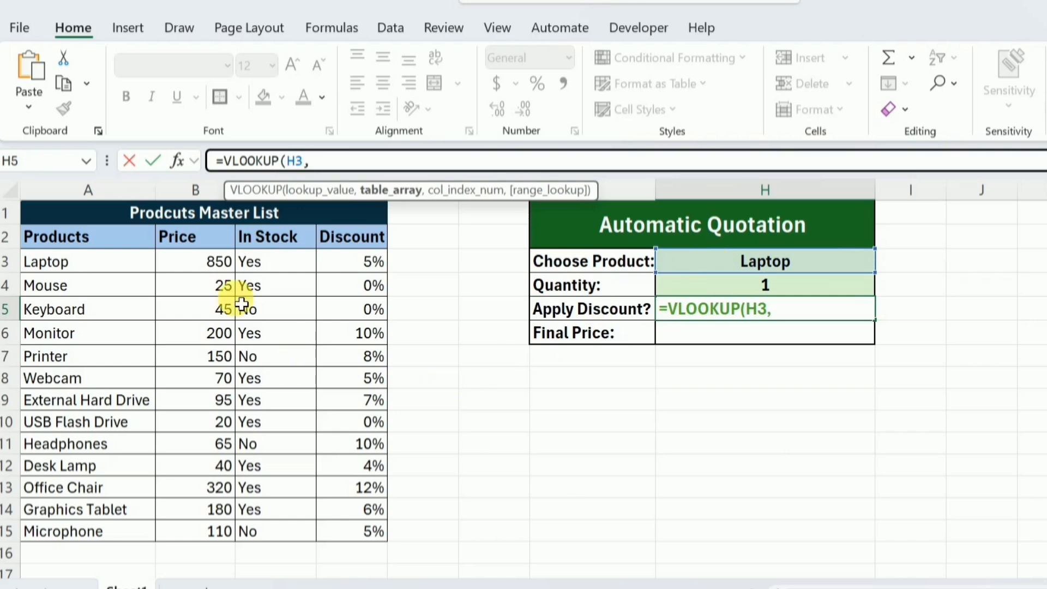
{"action": "left_click", "coordinate": [120, 265]}
{"action": "left_click_drag", "start_coordinate": [225, 283], "coordinate": [353, 539]}
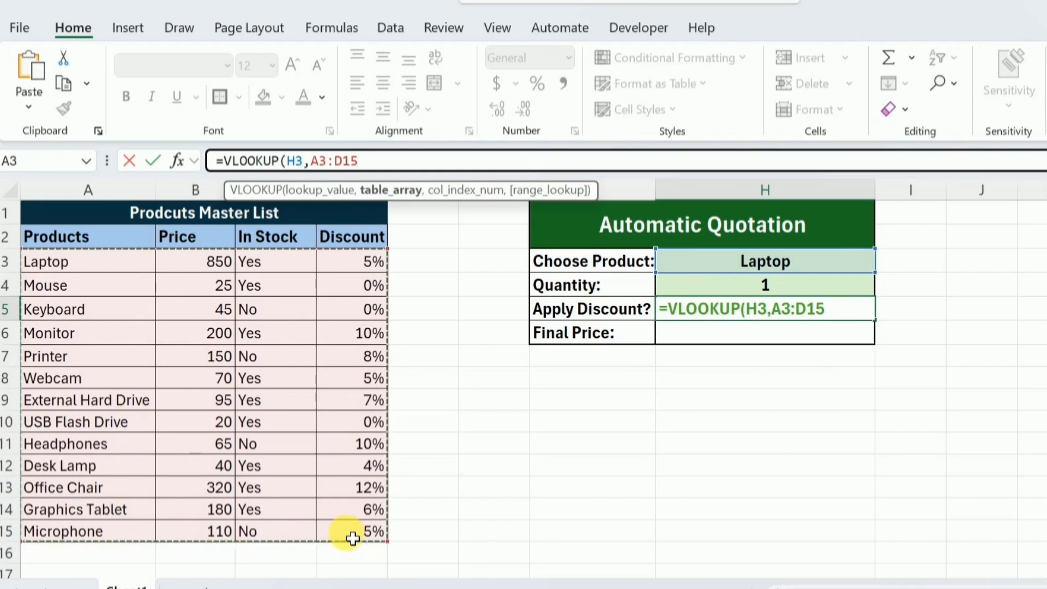
{"action": "type", "text": ","}
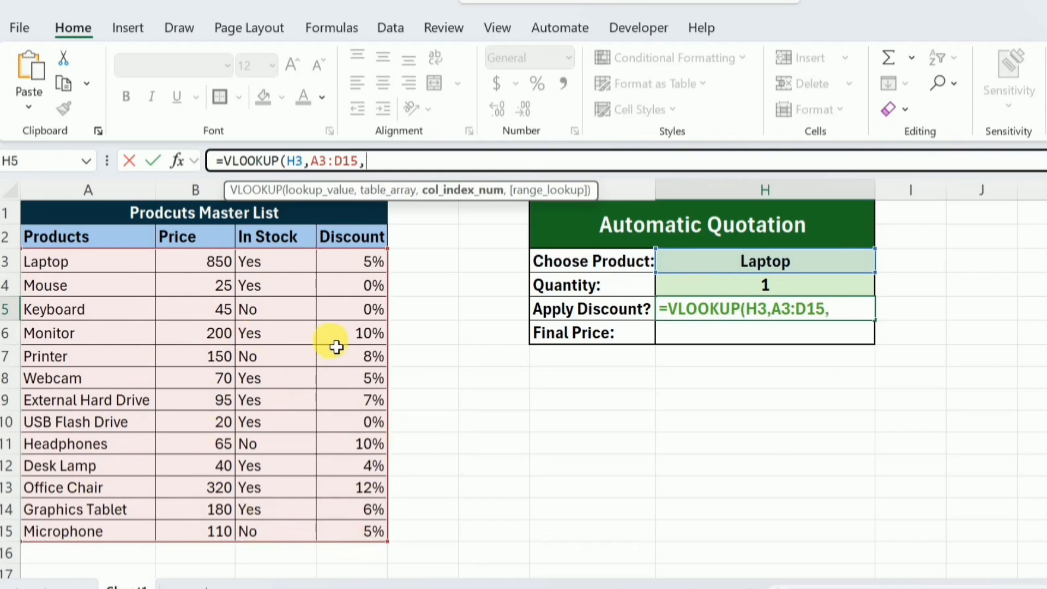
{"action": "type", "text": "4,"}
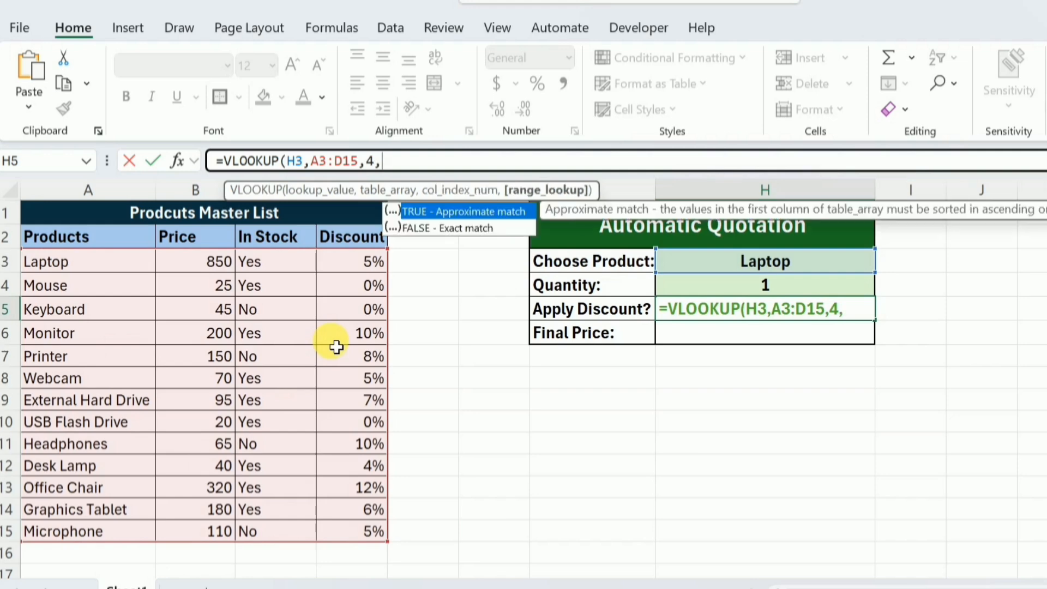
{"action": "type", "text": "fal"}
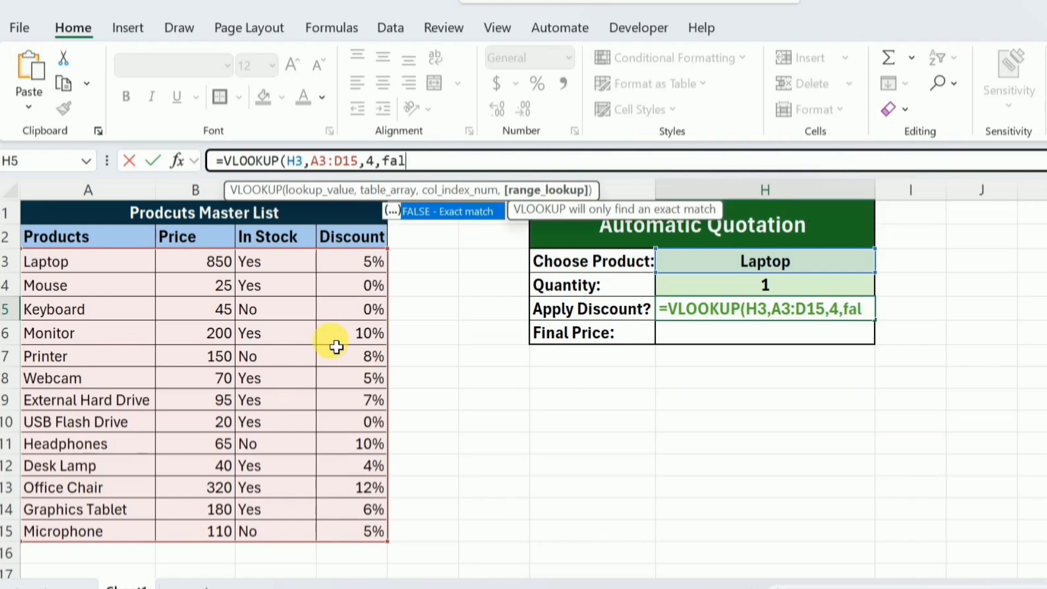
{"action": "type", "text": "se)"}
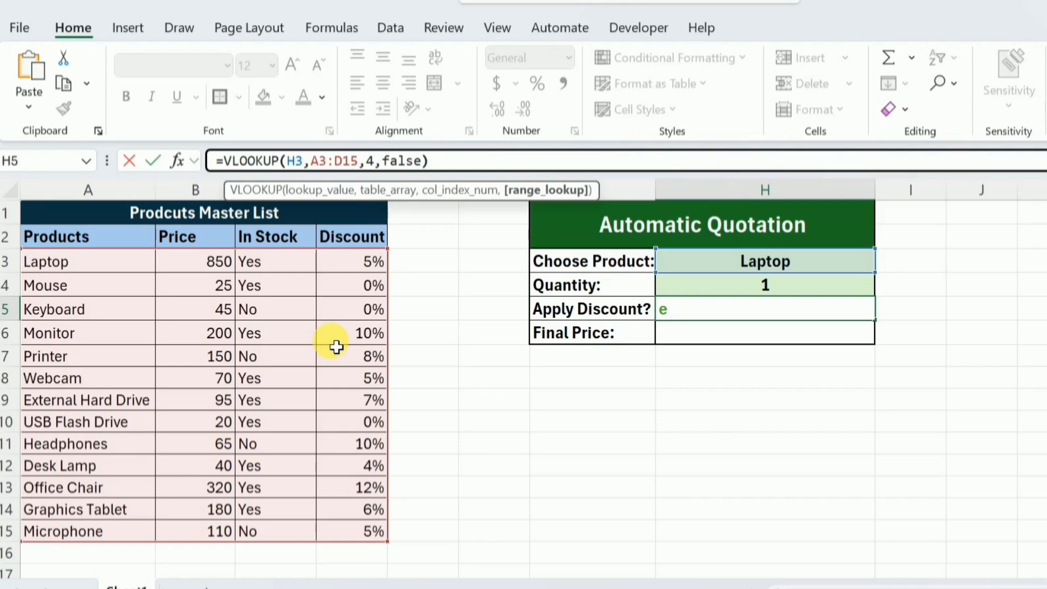
{"action": "key", "text": "Return"}
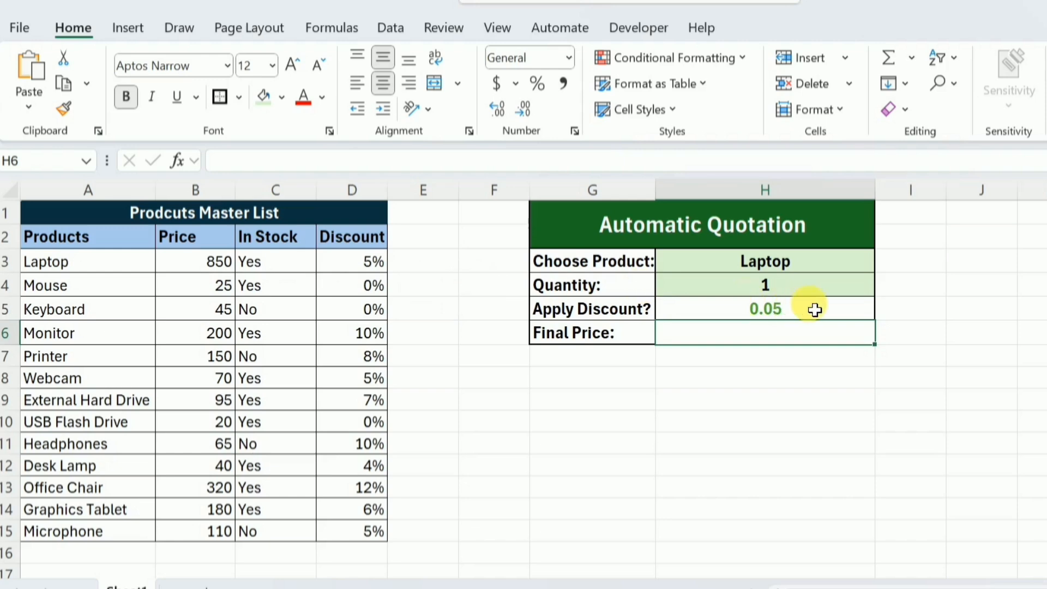
Wrap the VLOOKUP in Apply Discount cell H5 in an IF with the stock test VLOOKUP(H3,A3:D15,3,false)="Yes"
{"action": "left_click", "coordinate": [816, 313]}
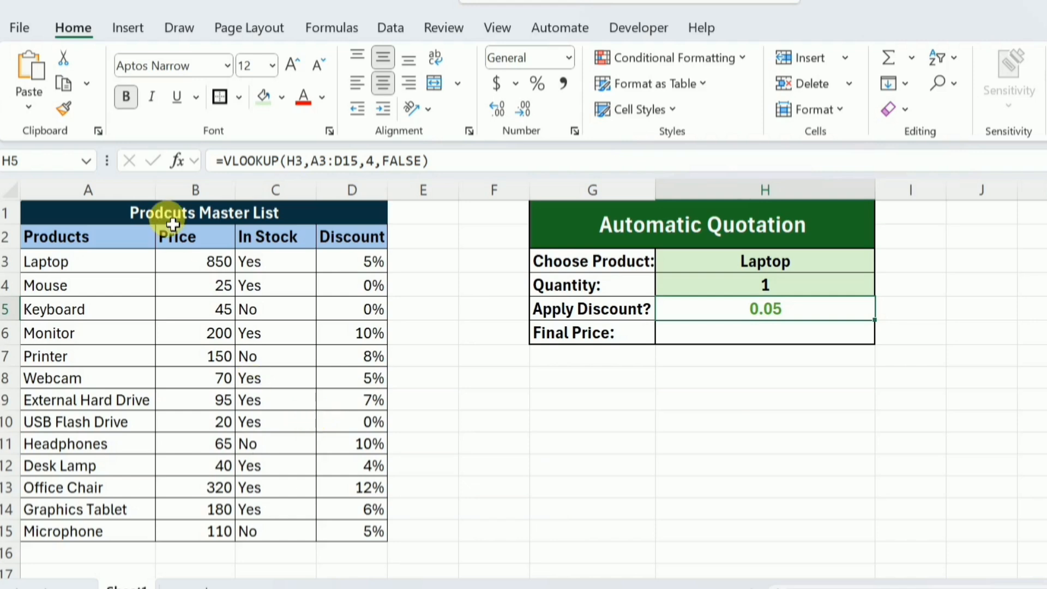
{"action": "left_click", "coordinate": [233, 170]}
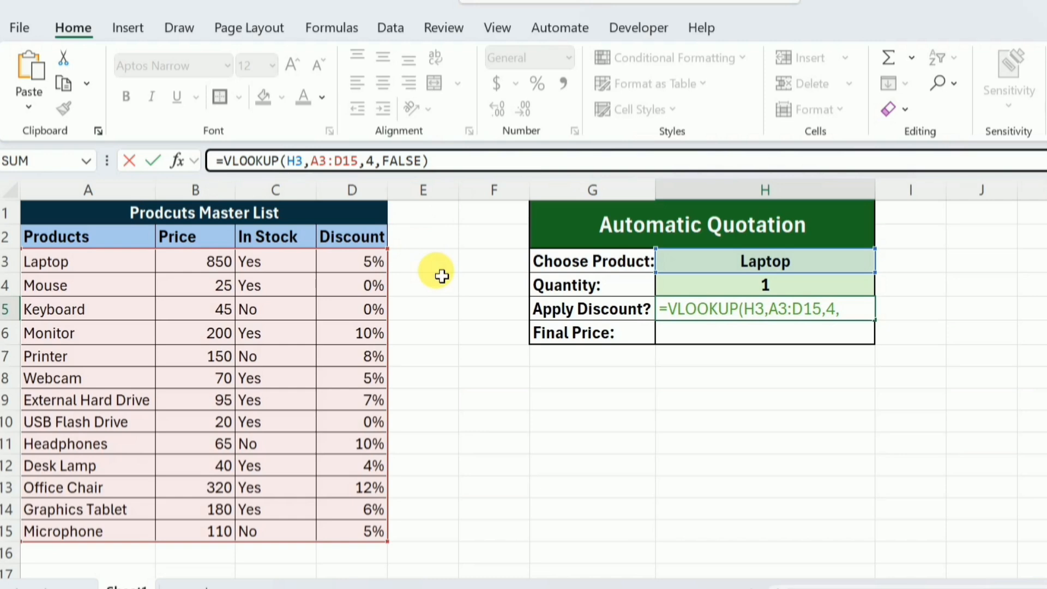
{"action": "type", "text": "IF"}
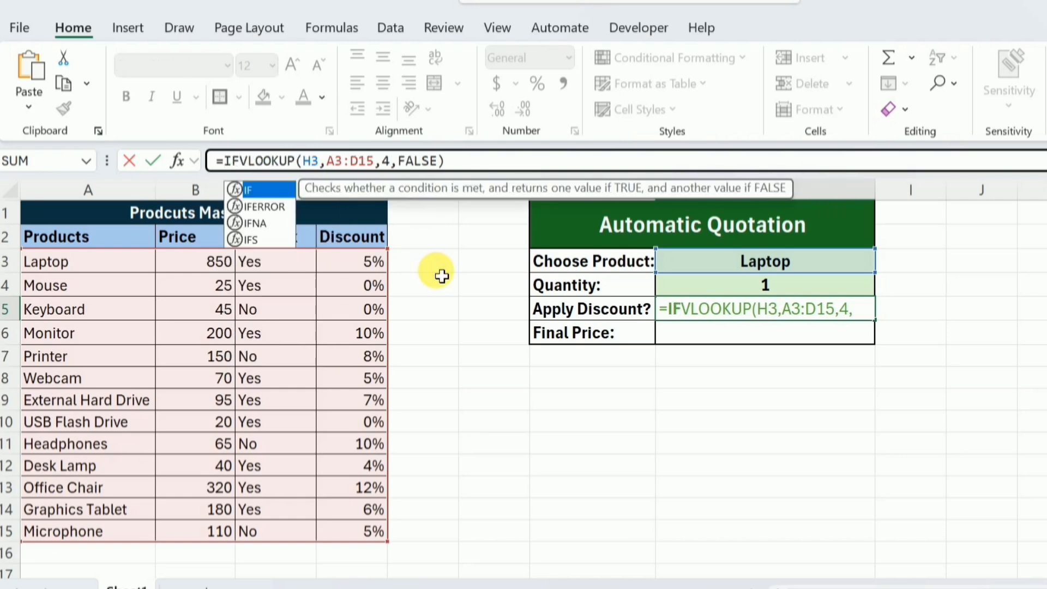
{"action": "type", "text": "("}
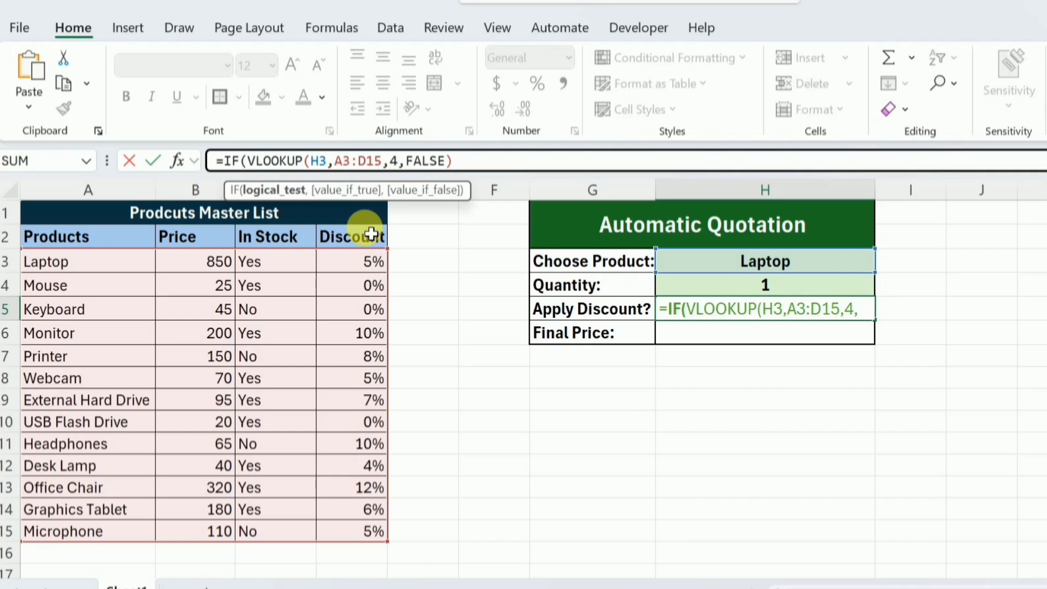
{"action": "type", "text": "VLOOKUP(H"}
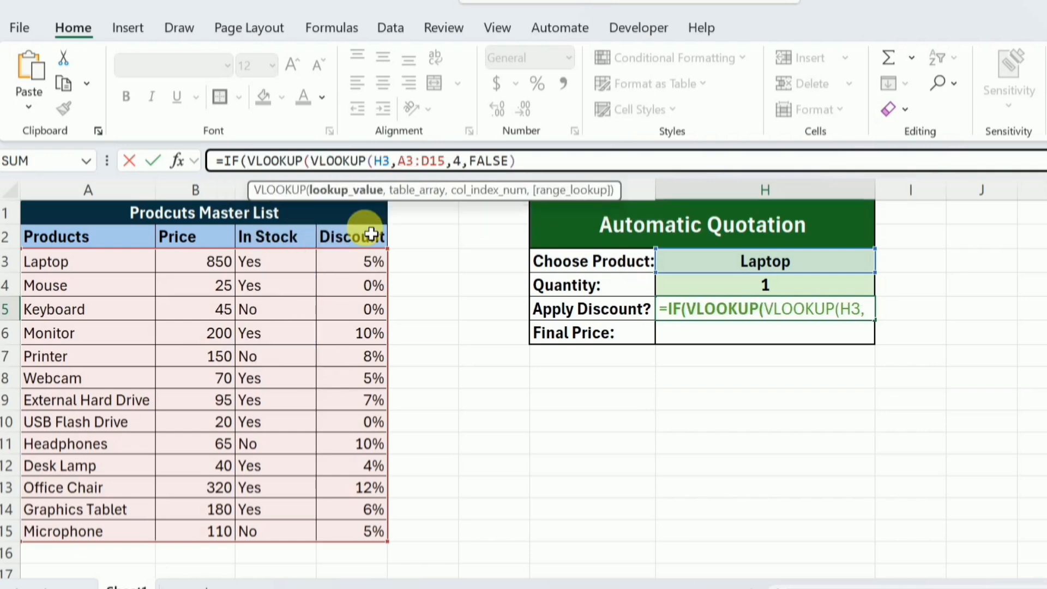
{"action": "type", "text": "3,"}
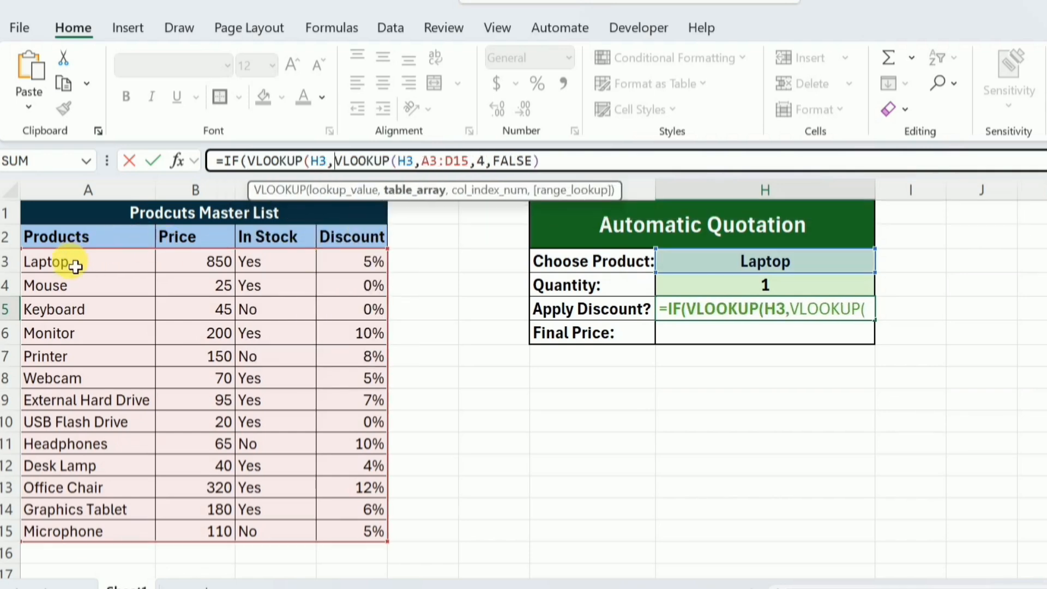
{"action": "left_click_drag", "start_coordinate": [70, 262], "coordinate": [351, 540]}
{"action": "type", "text": ","}
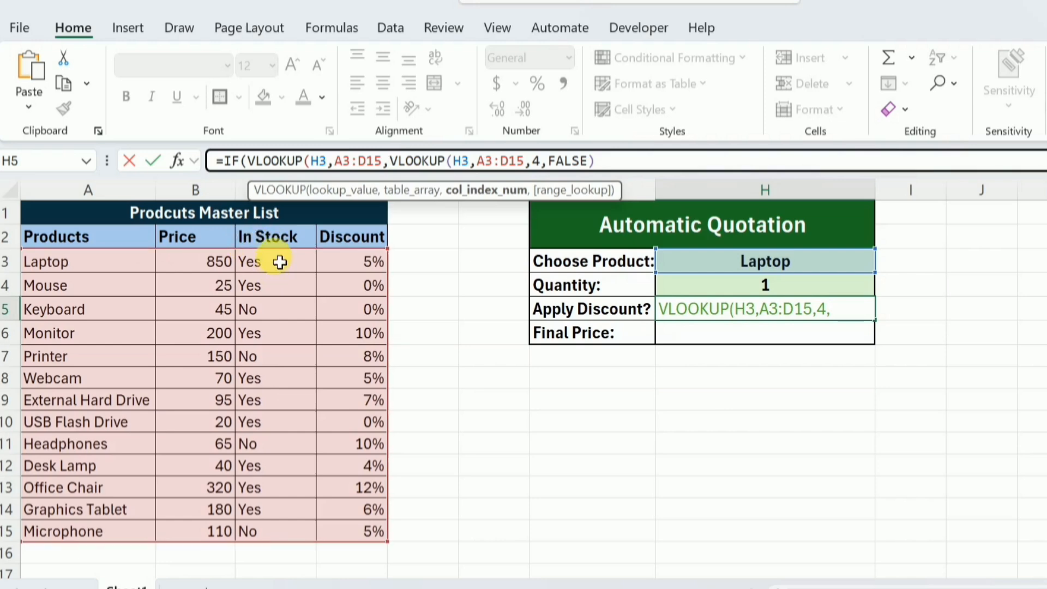
{"action": "type", "text": "3,f"}
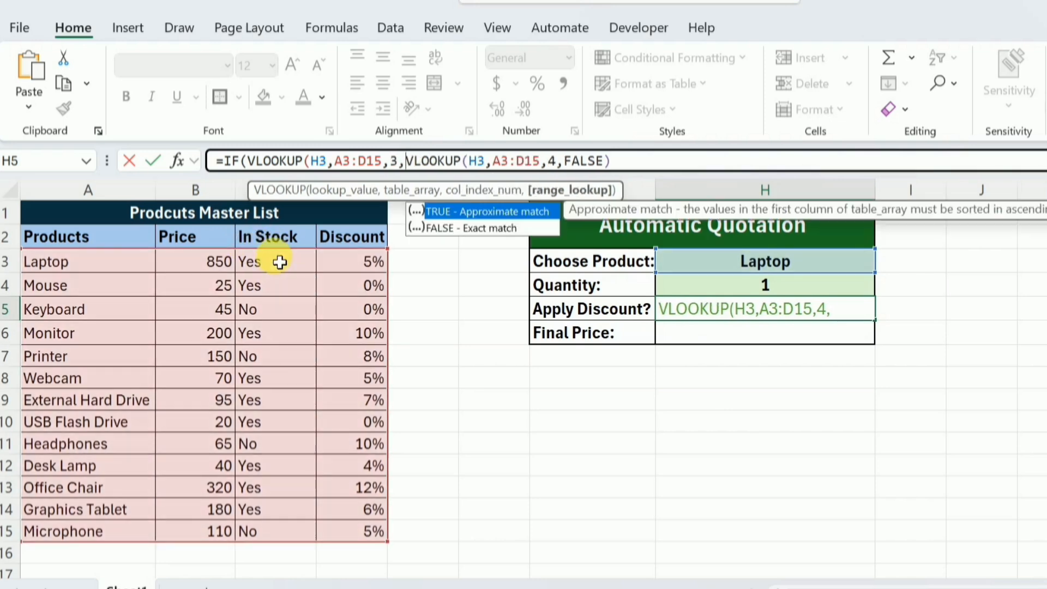
{"action": "type", "text": "alse"}
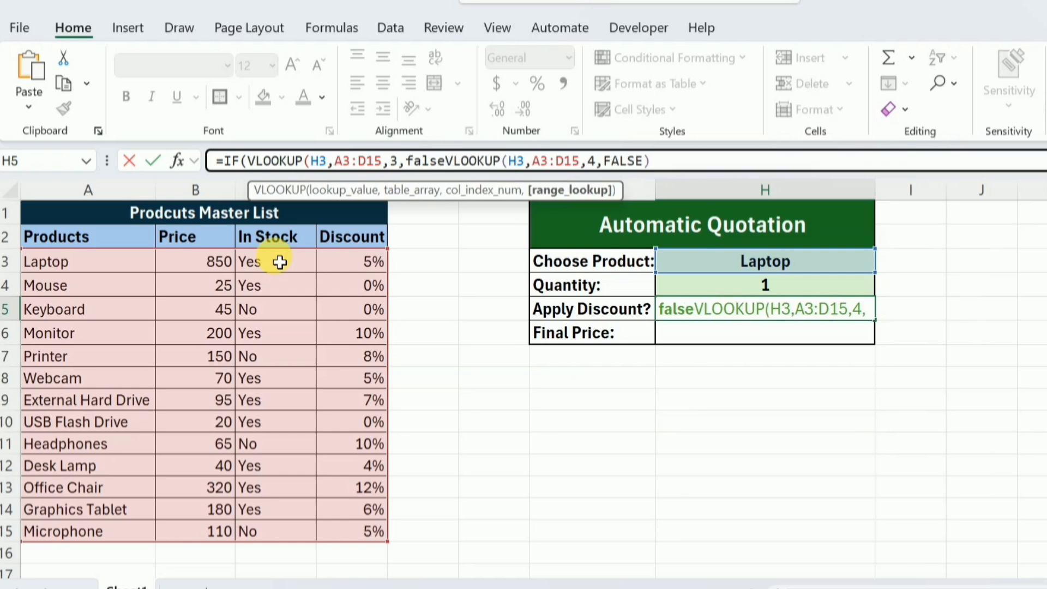
{"action": "type", "text": ")"}
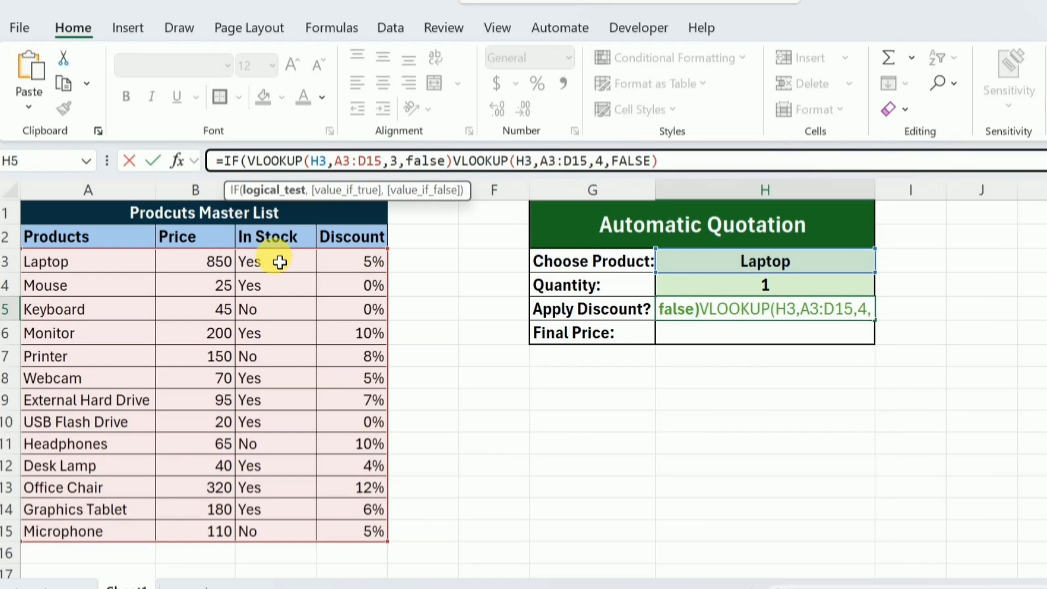
{"action": "type", "text": "="}
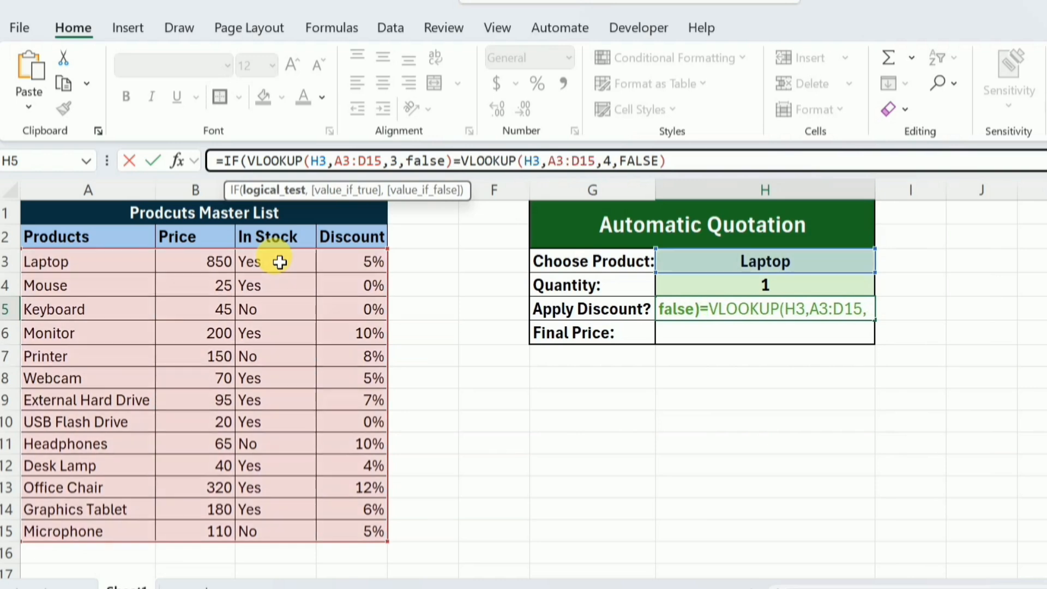
{"action": "type", "text": "\"Yes\","}
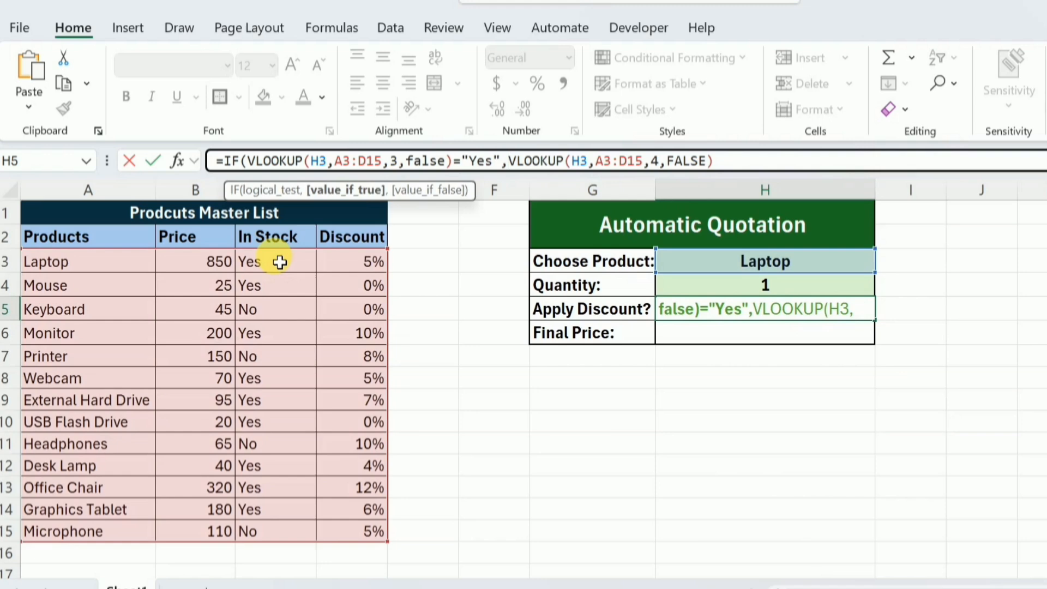
Complete the IF formula in H5 with "Not in Stock" as the value if false, and enter it
{"action": "left_click", "coordinate": [732, 170]}
{"action": "type", "text": ","}
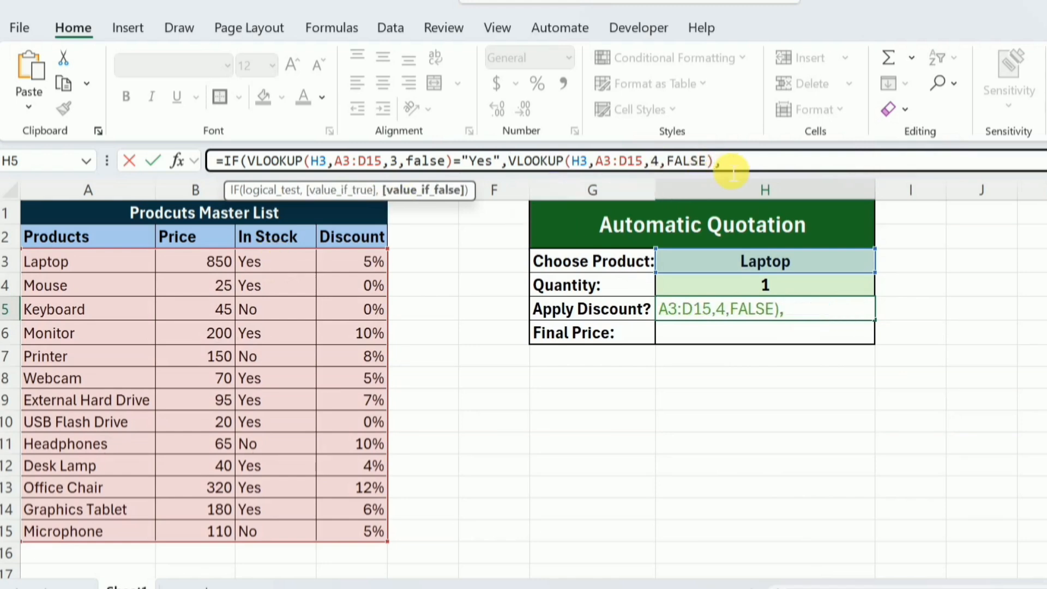
{"action": "type", "text": "\"Not in Stock\")"}
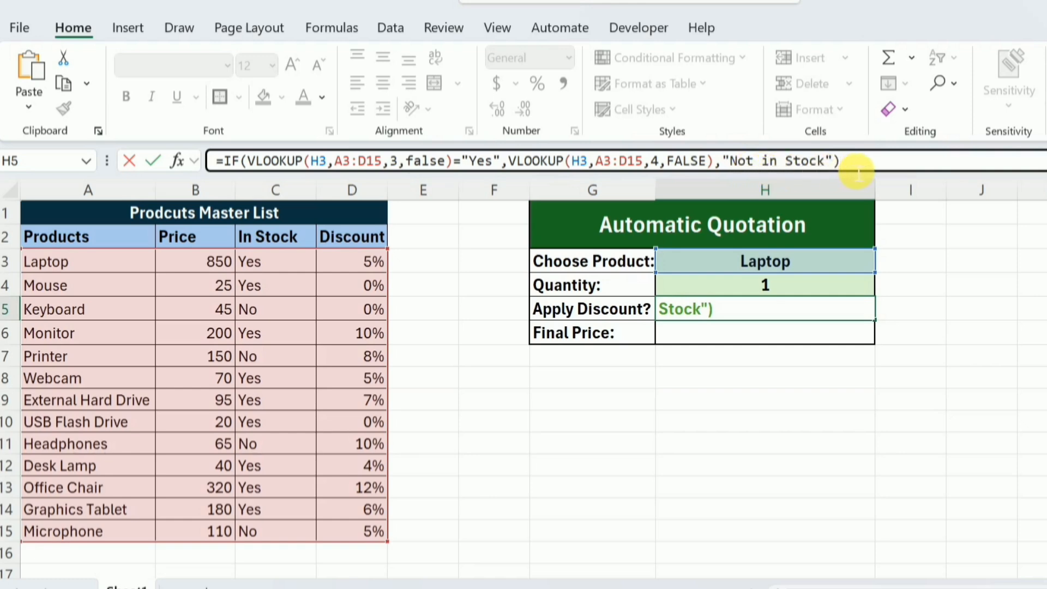
{"action": "key", "text": "Return"}
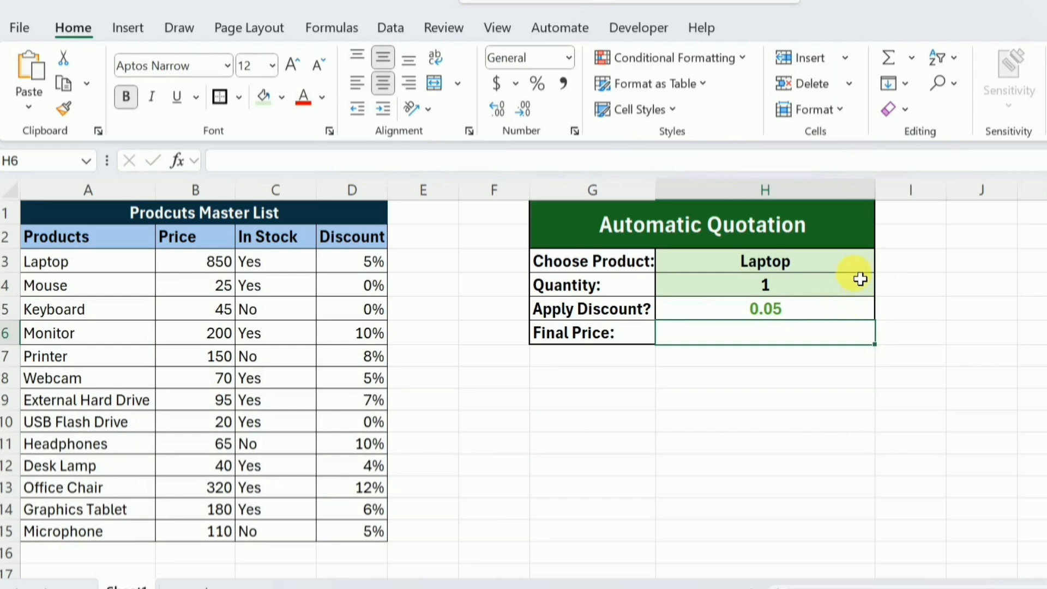
Choose Keyboard as the product in cell H3 to test the formula with an out-of-stock item
{"action": "left_click", "coordinate": [864, 266]}
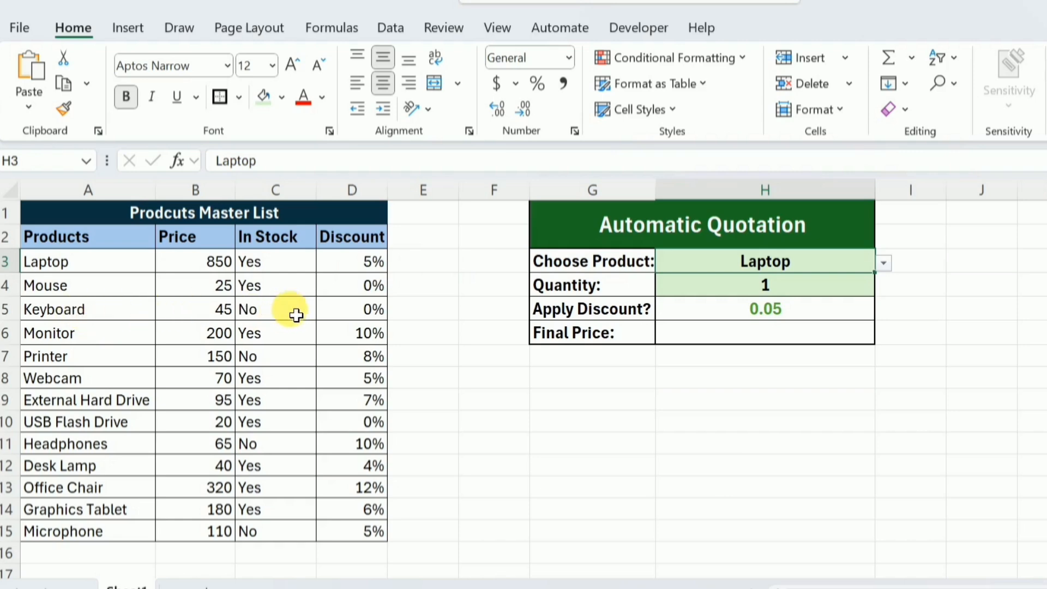
{"action": "left_click", "coordinate": [884, 265]}
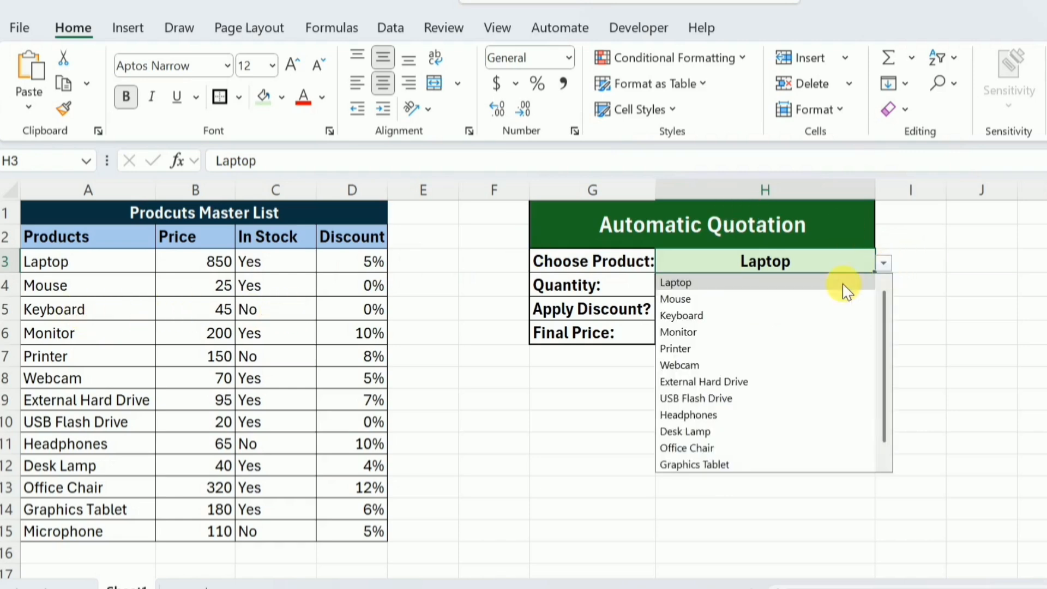
{"action": "left_click", "coordinate": [741, 318]}
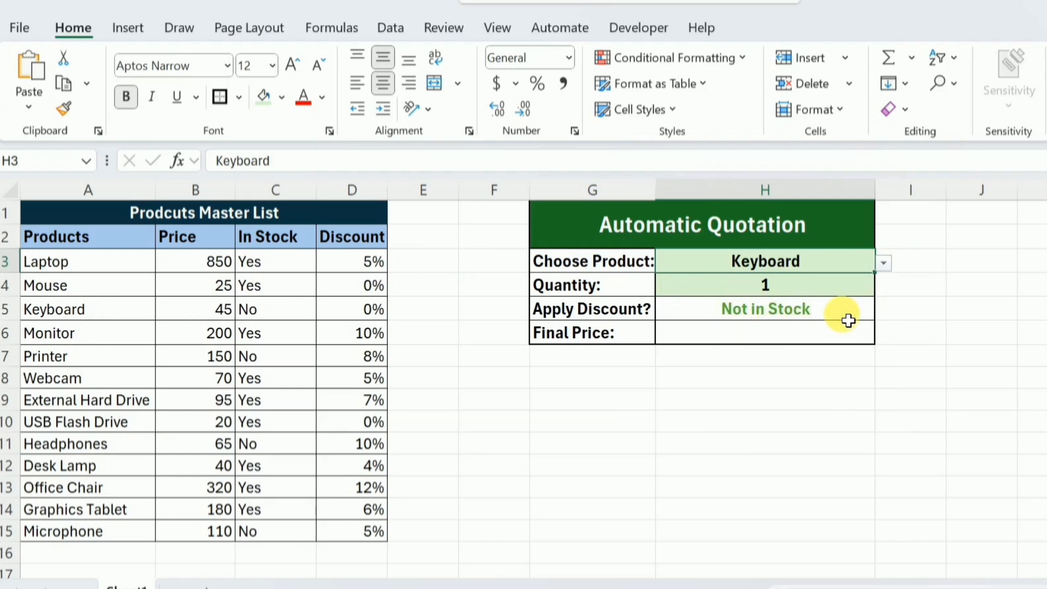
Enter the formula =VLOOKUP(H3,A3:D15,2,false) in Final Price cell H6 to look up the chosen product's price
{"action": "left_click", "coordinate": [782, 337]}
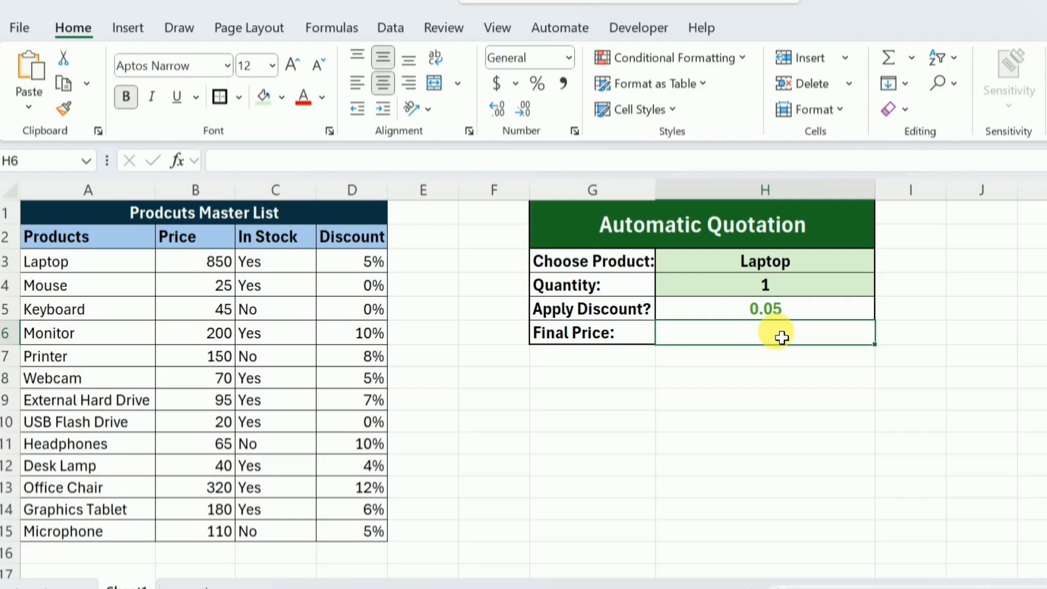
{"action": "double_click", "coordinate": [781, 337]}
{"action": "type", "text": "=vloo"}
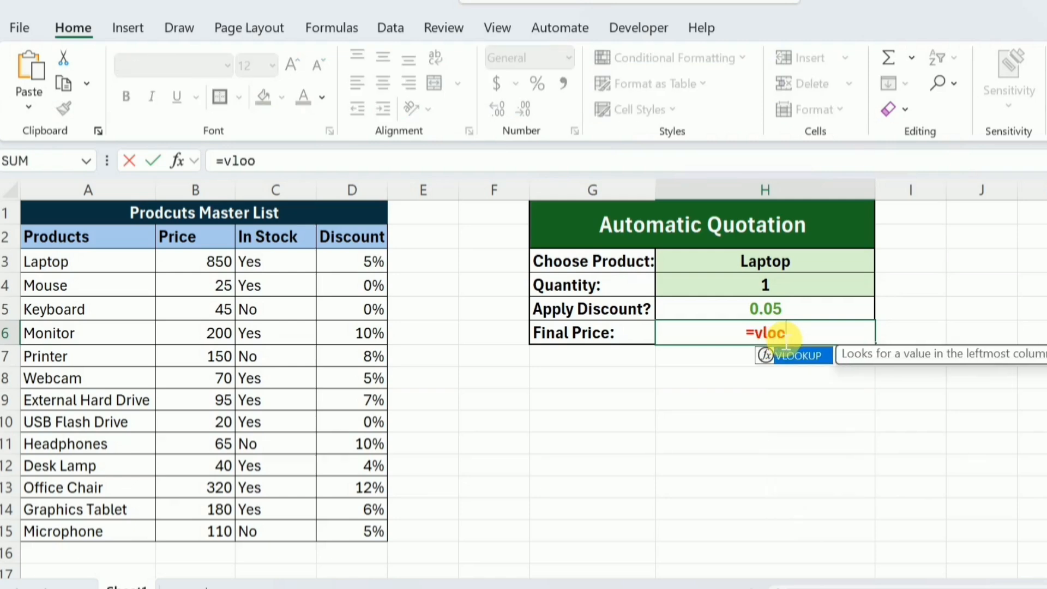
{"action": "key", "text": "Tab"}
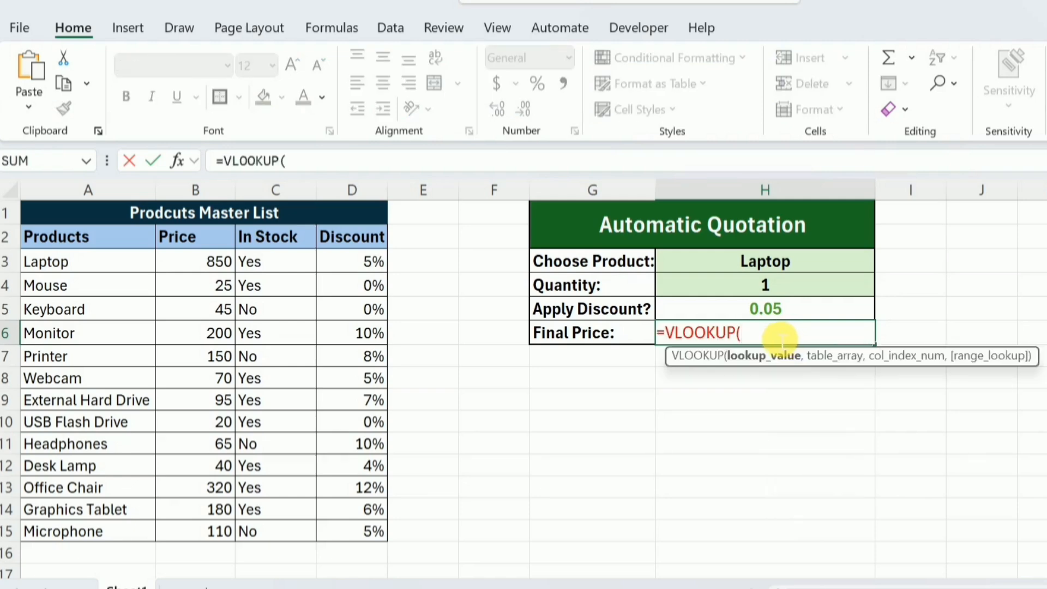
{"action": "left_click", "coordinate": [701, 265]}
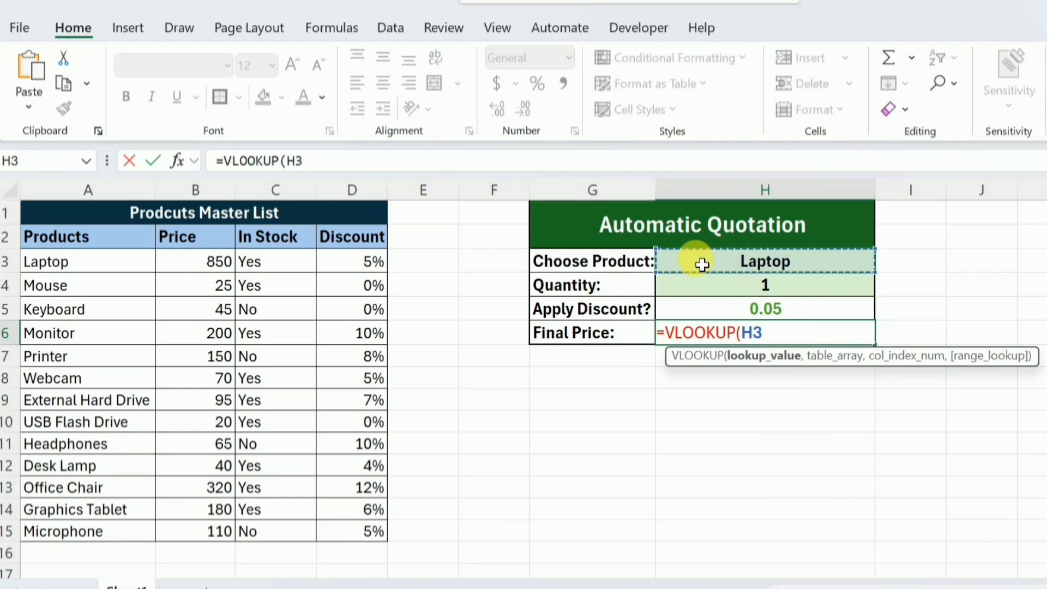
{"action": "type", "text": ","}
{"action": "left_click_drag", "start_coordinate": [86, 267], "coordinate": [348, 540]}
{"action": "type", "text": ","}
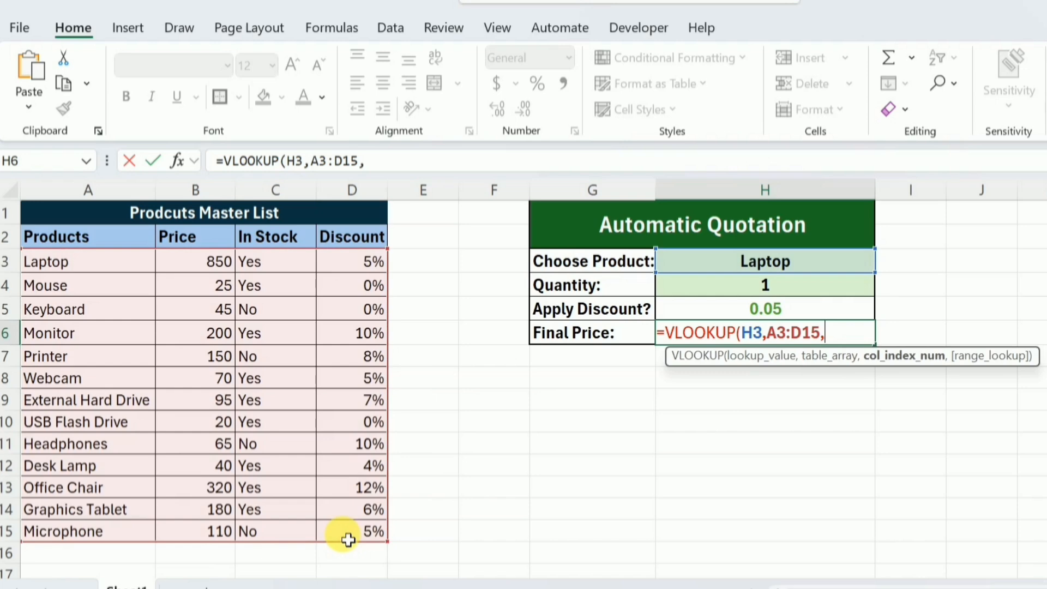
{"action": "type", "text": "2"}
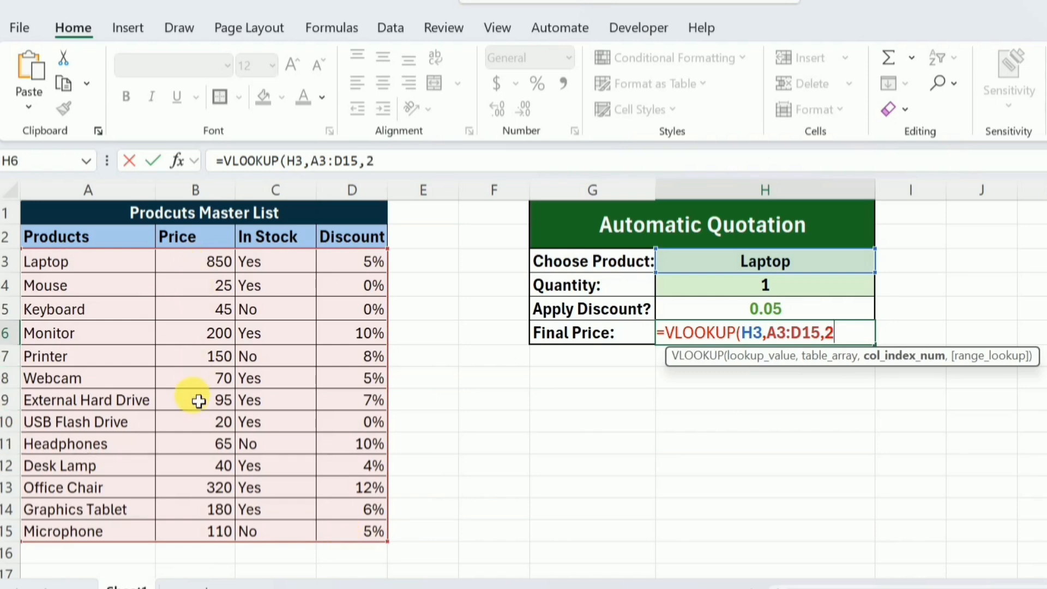
{"action": "type", "text": ","}
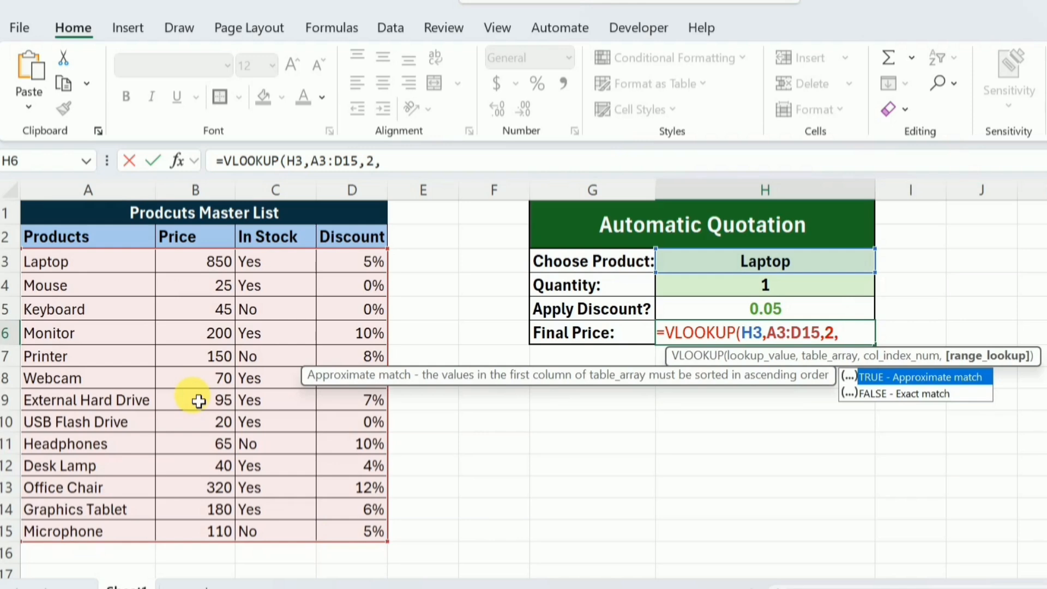
{"action": "type", "text": "false)"}
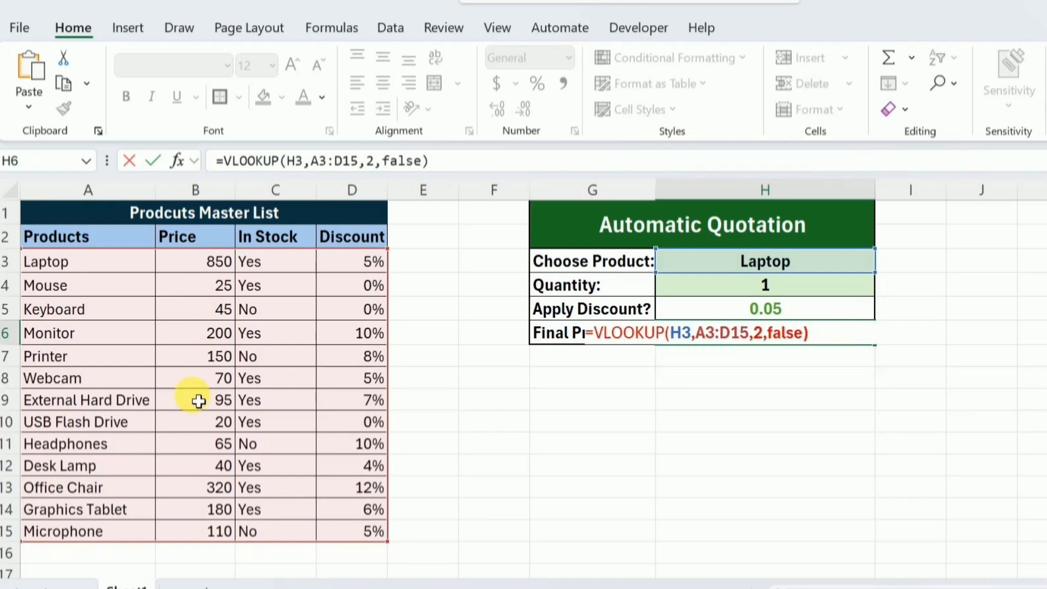
{"action": "key", "text": "Return"}
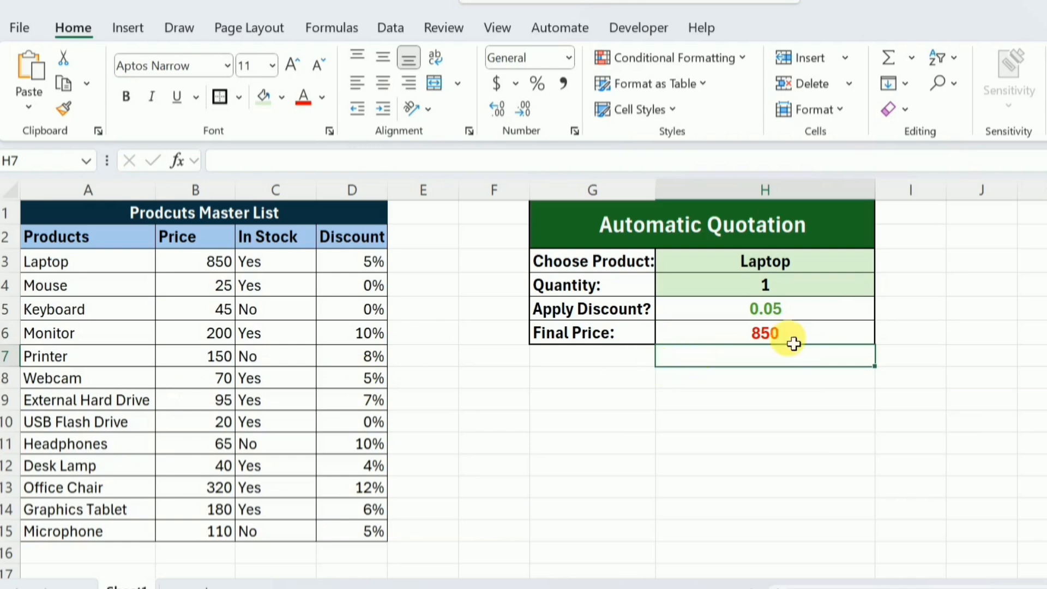
Extend the Final Price formula in H6 with *H4*(1-H5) to apply the quantity and discount
{"action": "left_click", "coordinate": [819, 338]}
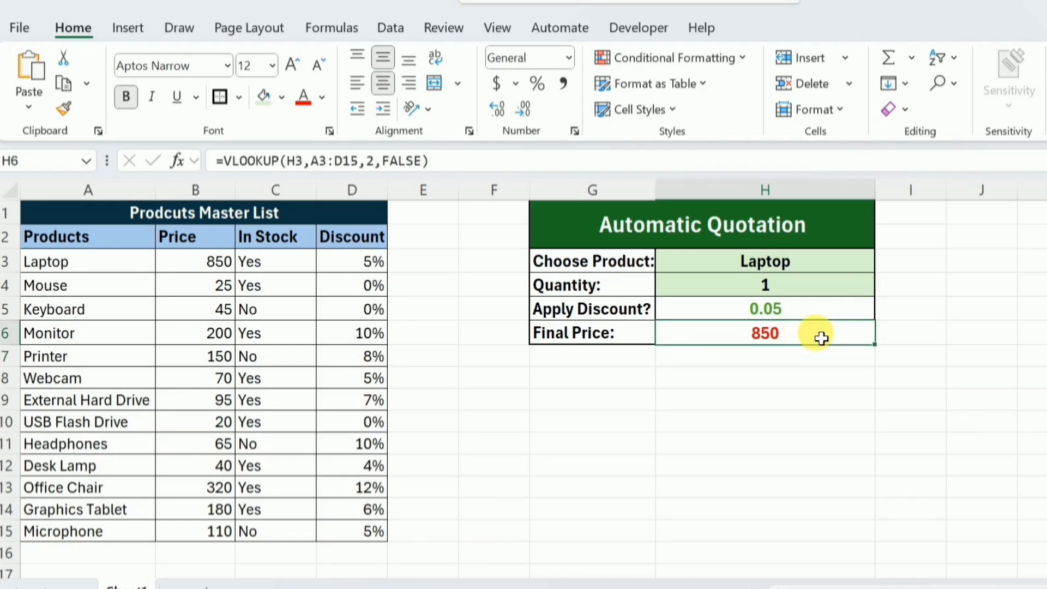
{"action": "left_click", "coordinate": [467, 172]}
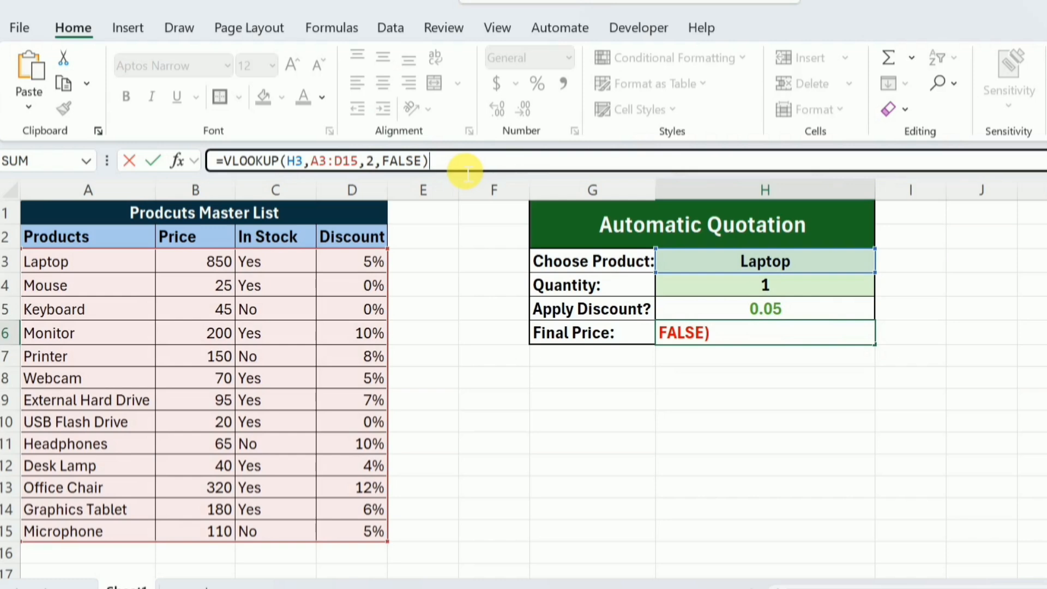
{"action": "type", "text": "*"}
{"action": "left_click", "coordinate": [733, 297]}
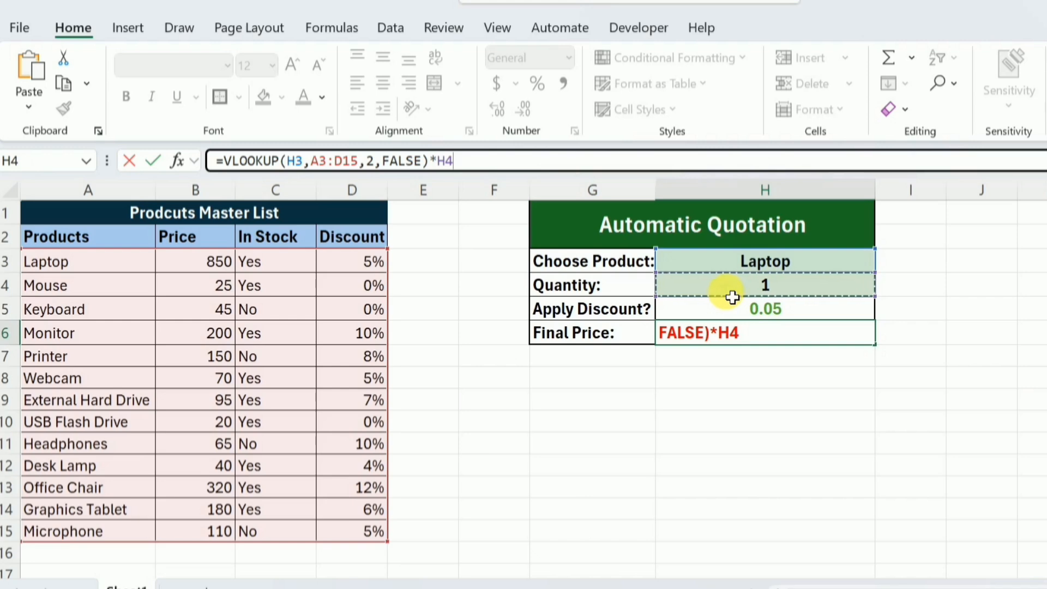
{"action": "type", "text": "*"}
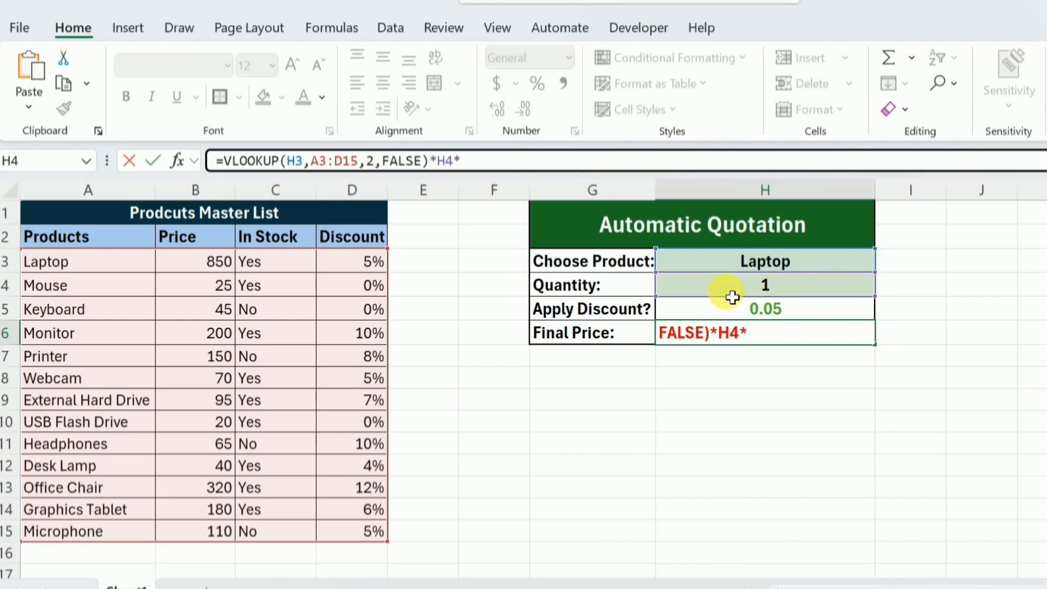
{"action": "type", "text": "(1-"}
{"action": "left_click", "coordinate": [738, 318]}
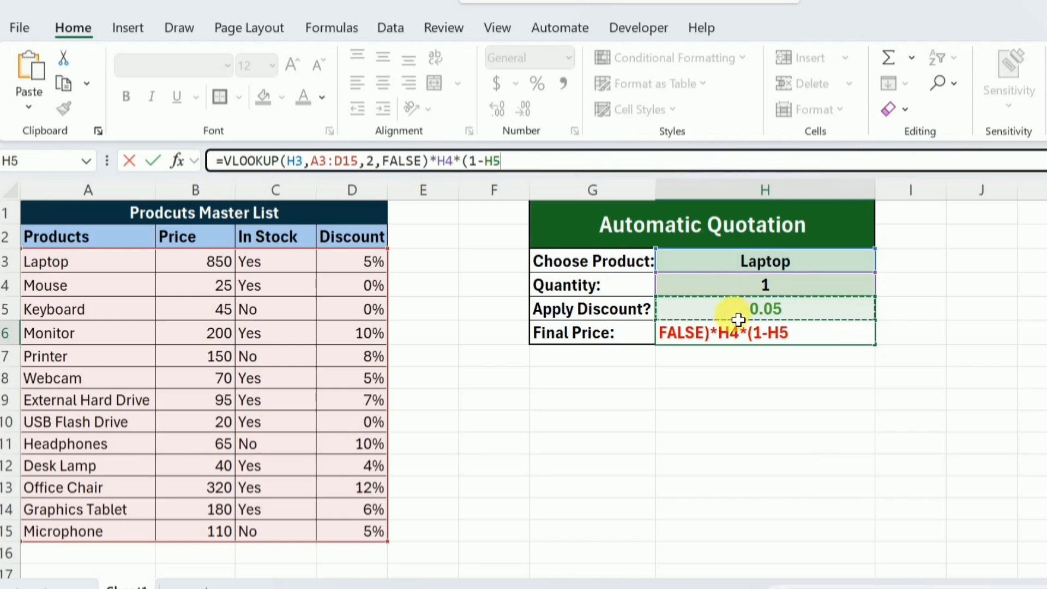
{"action": "type", "text": ")"}
{"action": "key", "text": "Return"}
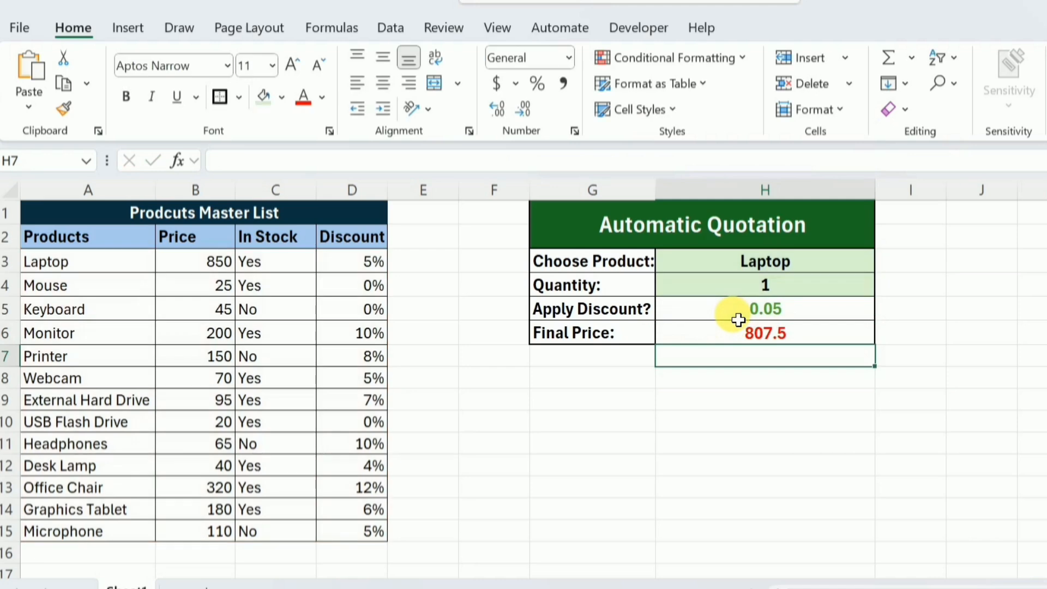
{"action": "left_click", "coordinate": [847, 335]}
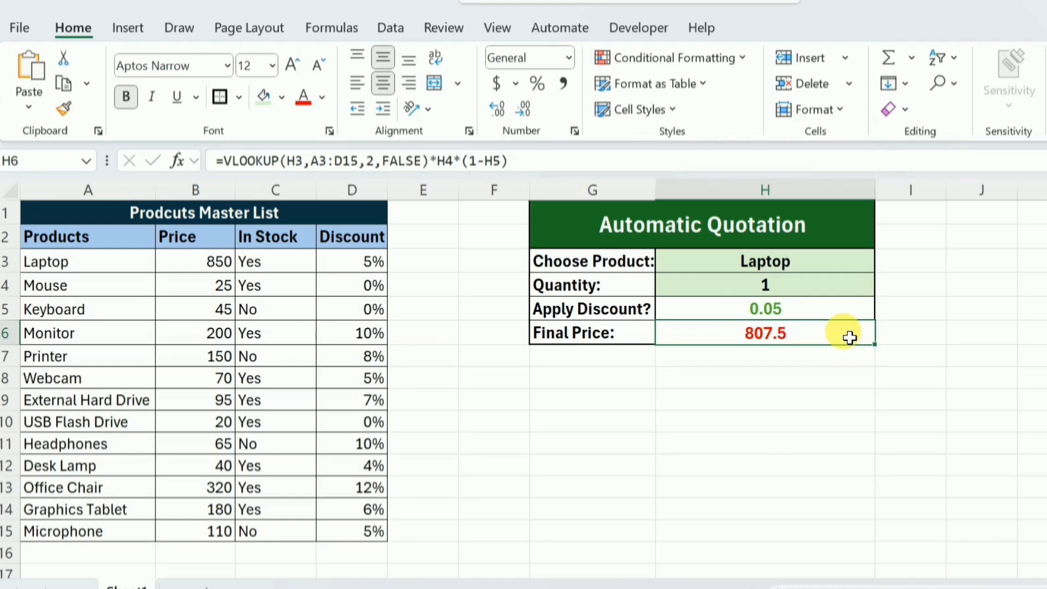
Set the quantity in H4 to 3 and choose Keyboard as the product in H3 to test the Final Price formula
{"action": "left_click", "coordinate": [852, 287]}
{"action": "left_click", "coordinate": [882, 289]}
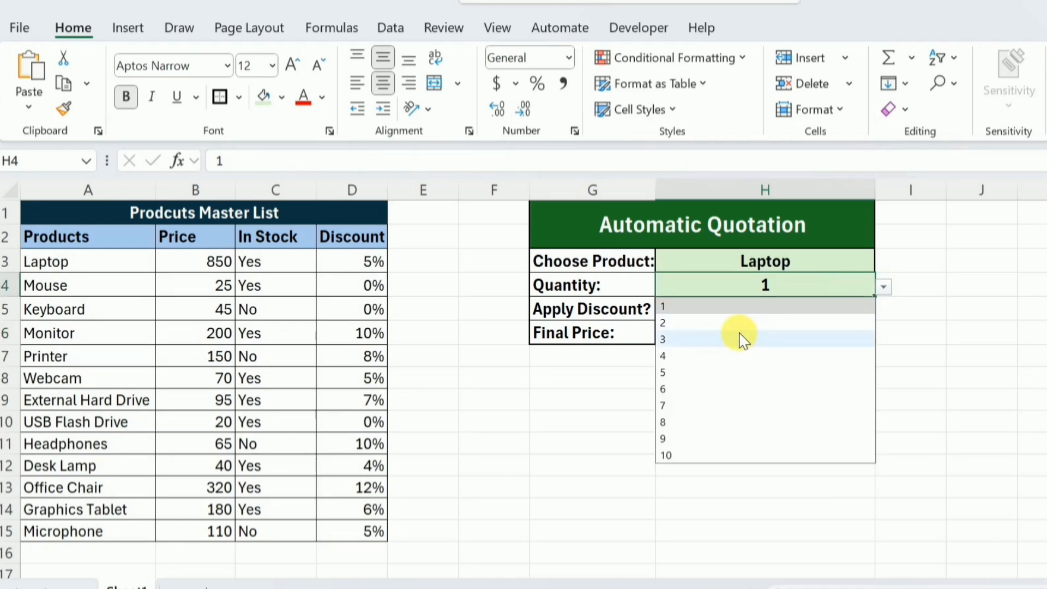
{"action": "left_click", "coordinate": [738, 338]}
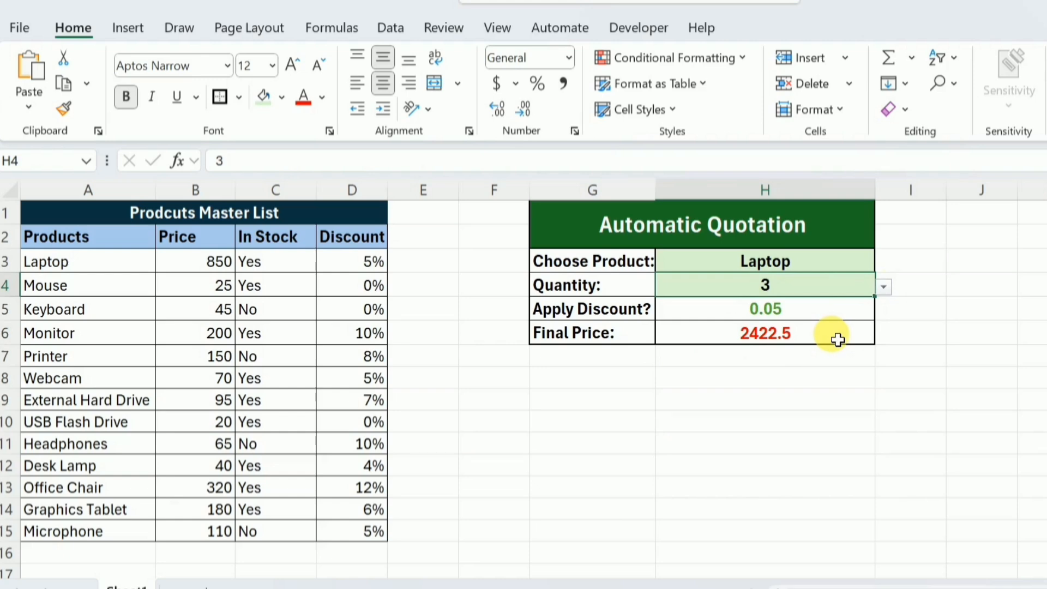
{"action": "left_click", "coordinate": [870, 266]}
{"action": "left_click", "coordinate": [882, 267]}
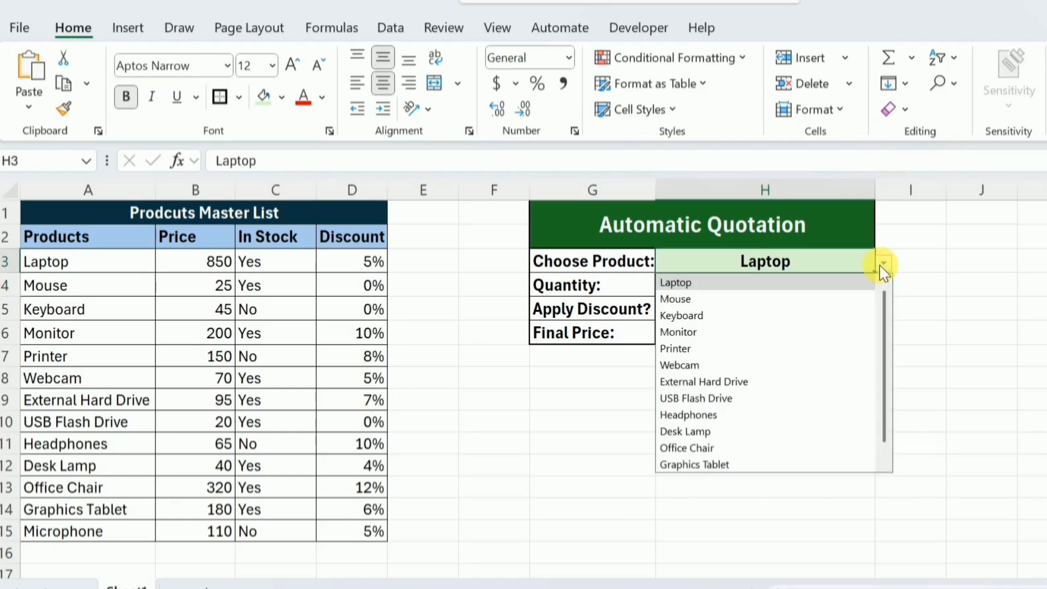
{"action": "left_click", "coordinate": [753, 315]}
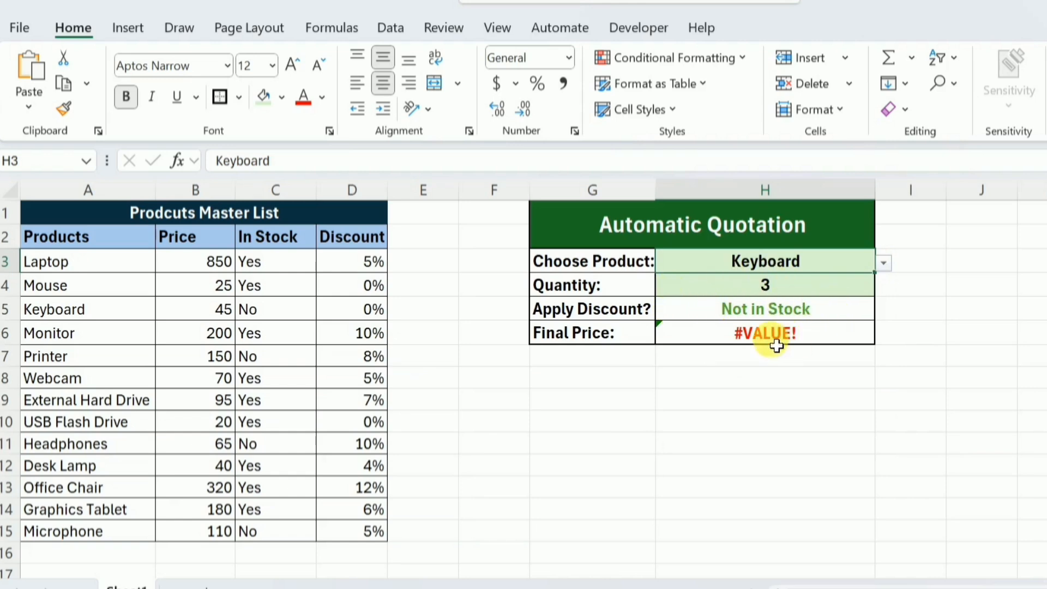
Wrap the Final Price formula in H6 in an IF function with H5="Not in Stock" as the logical test
{"action": "left_click", "coordinate": [840, 340]}
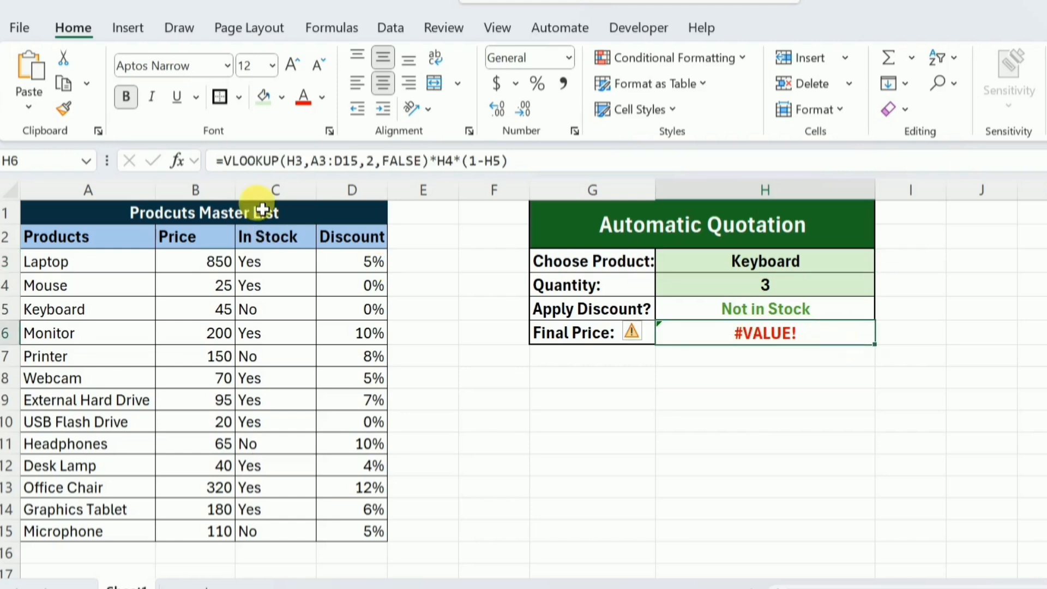
{"action": "left_click", "coordinate": [233, 162]}
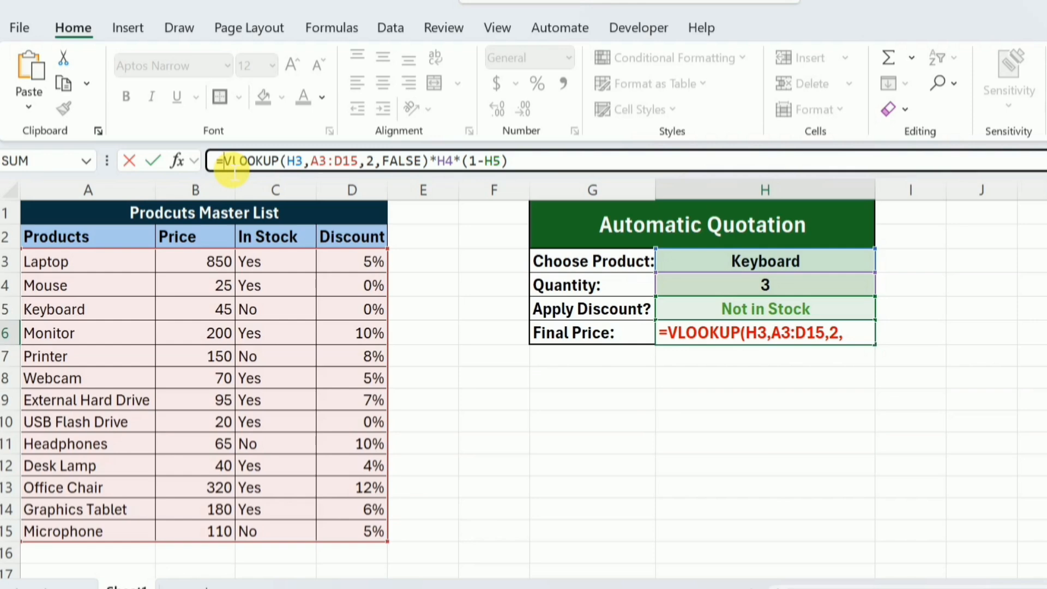
{"action": "type", "text": "If"}
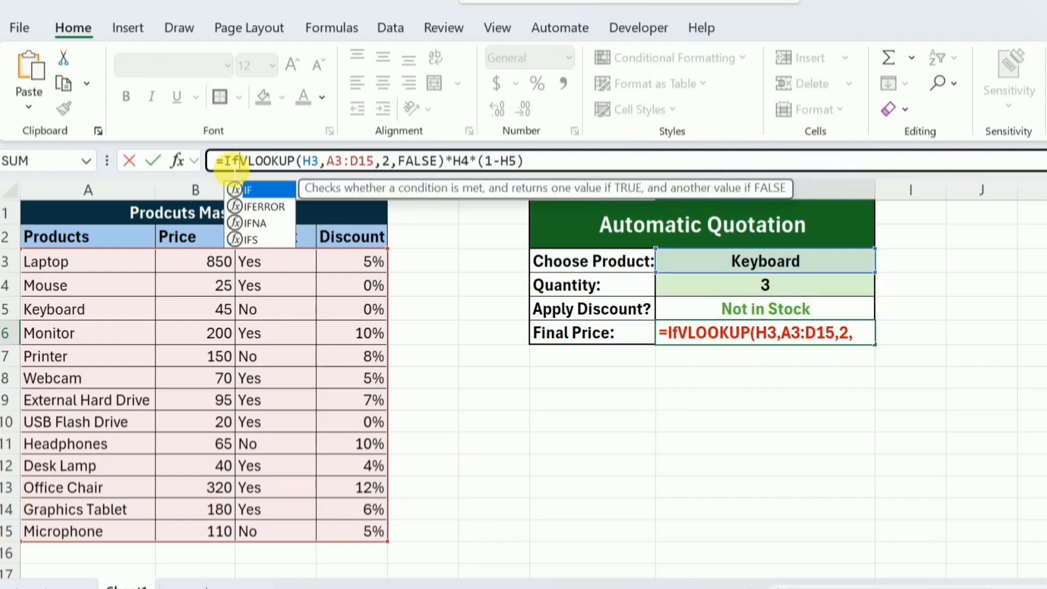
{"action": "key", "text": "Tab"}
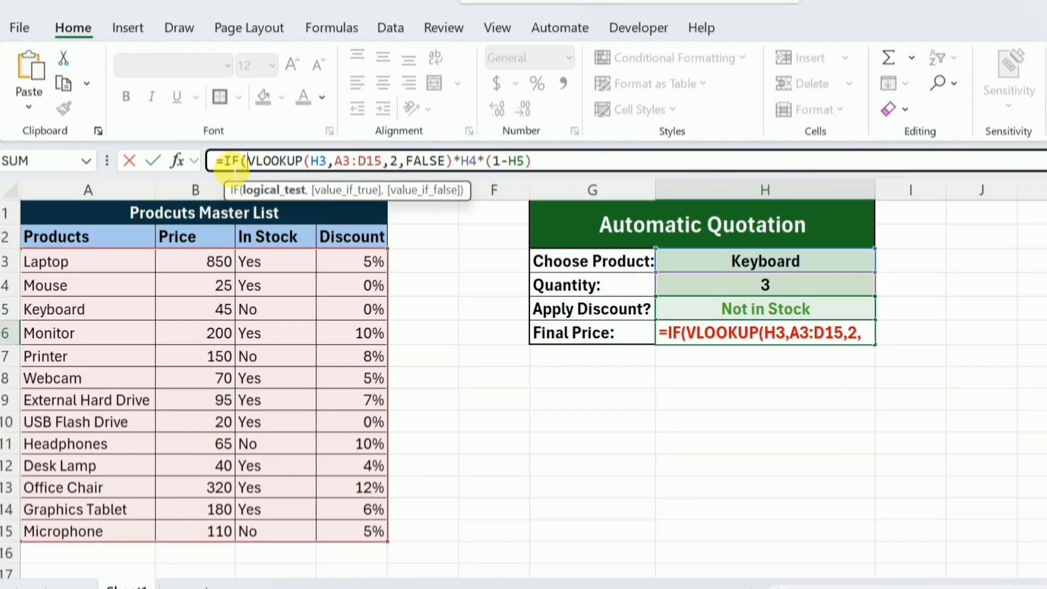
{"action": "left_click", "coordinate": [704, 315]}
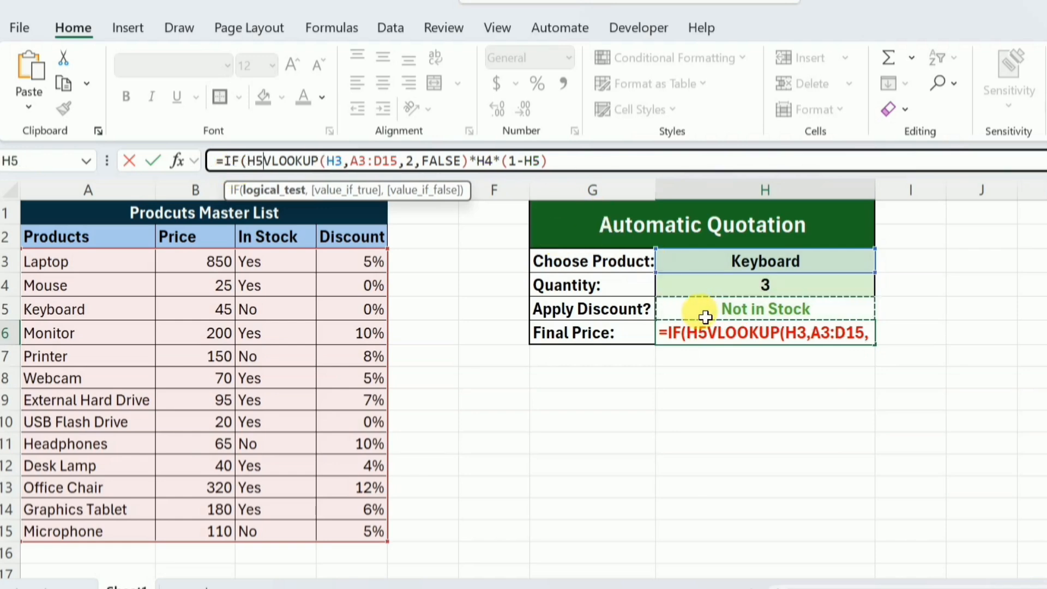
{"action": "type", "text": "=\""}
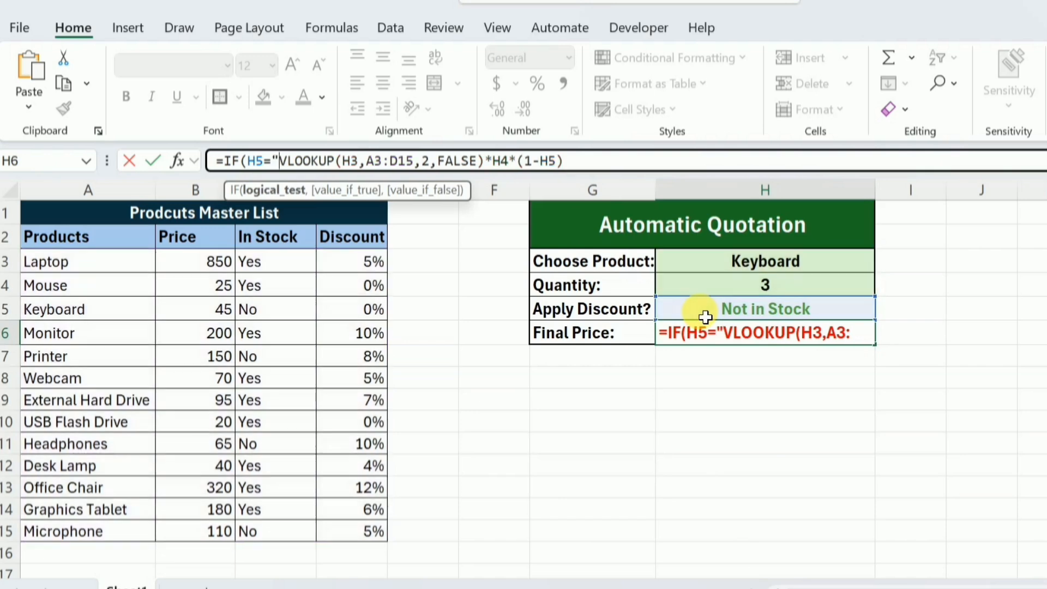
{"action": "type", "text": "Not in"}
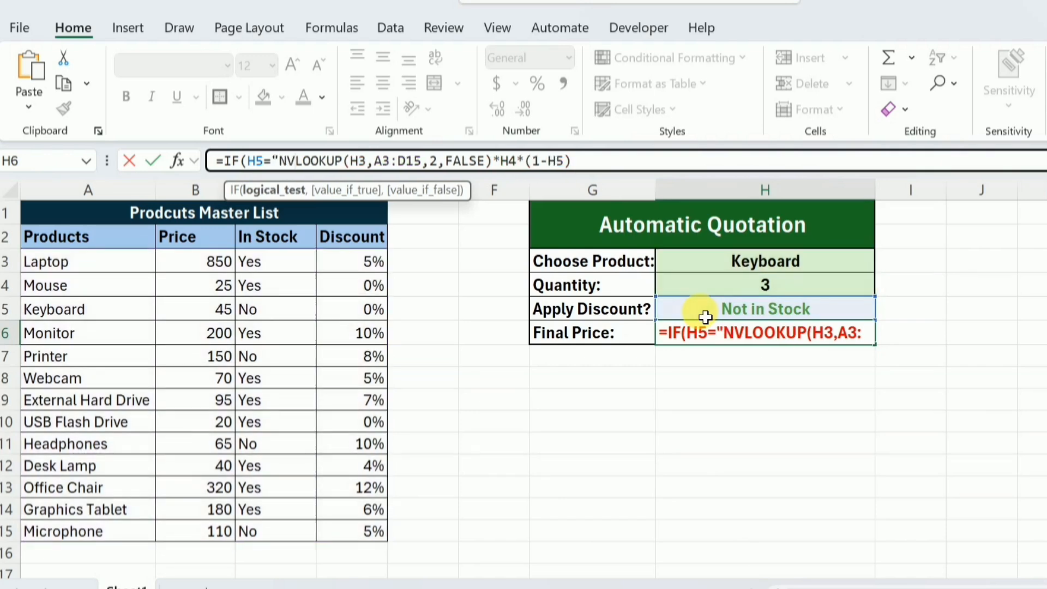
{"action": "type", "text": " Stock\""}
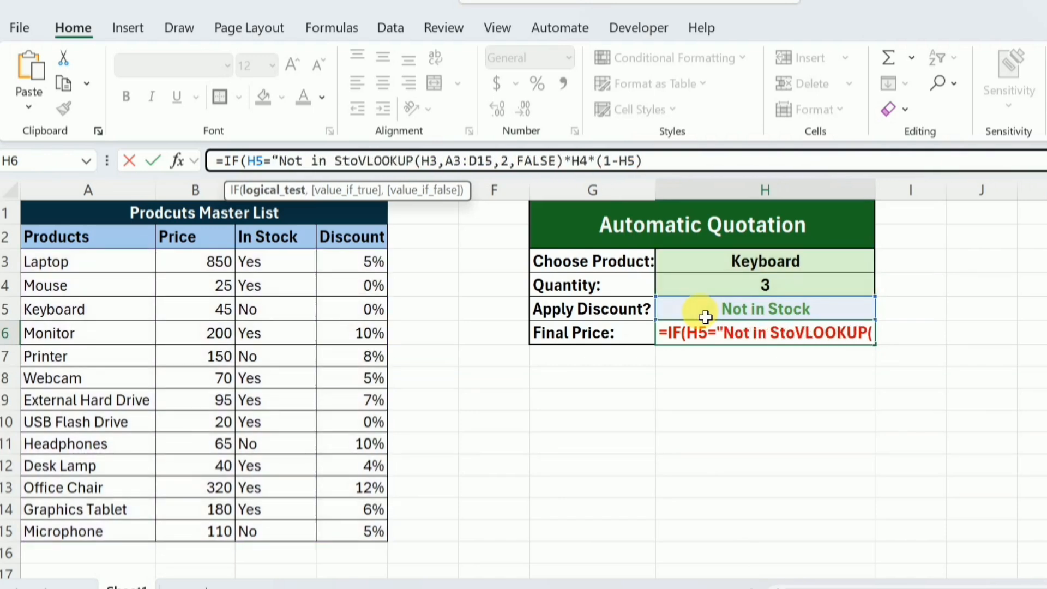
{"action": "type", "text": ","}
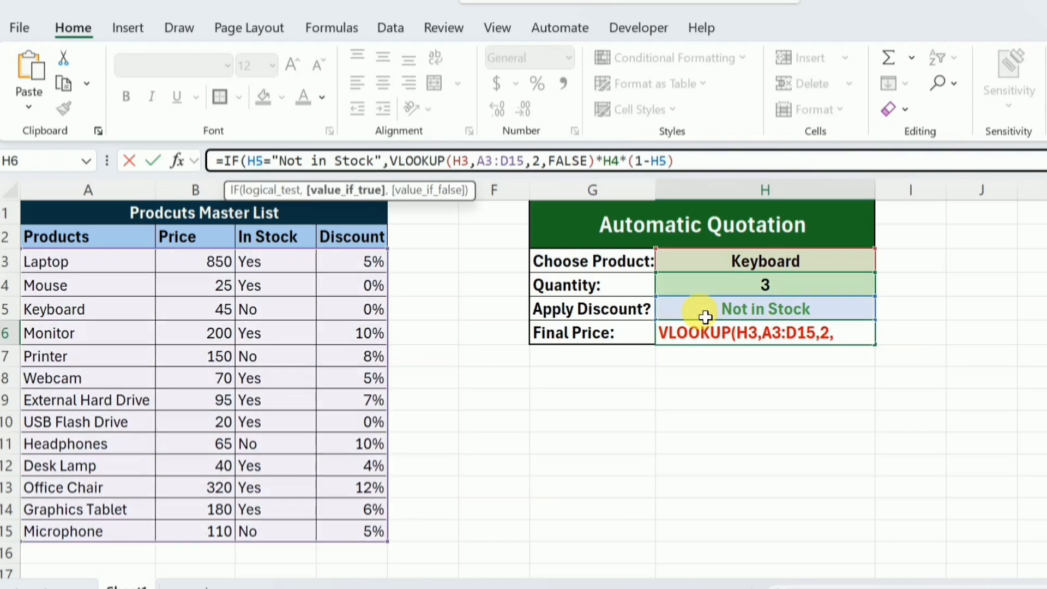
Add "Out of Stock" as the value if true before the VLOOKUP in H6, close the IF function and enter the formula
{"action": "type", "text": "\"Ou"}
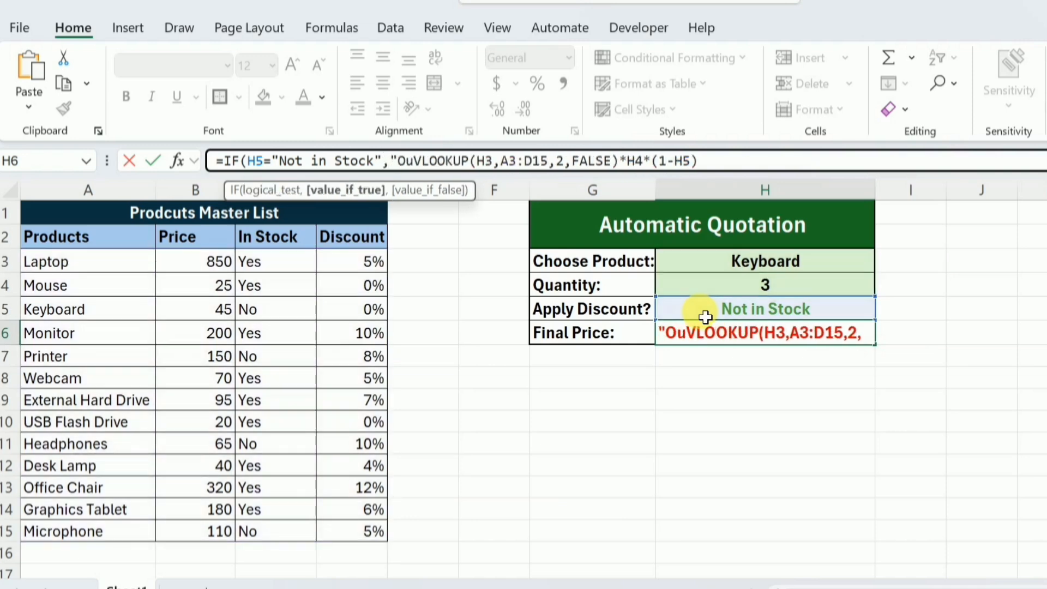
{"action": "type", "text": "t of S"}
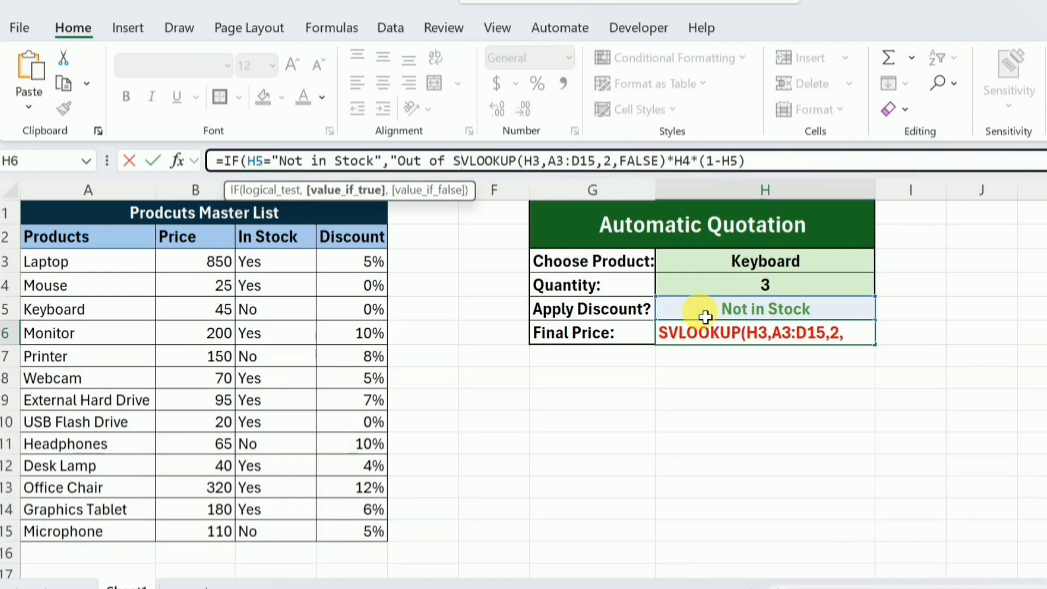
{"action": "type", "text": "tock\","}
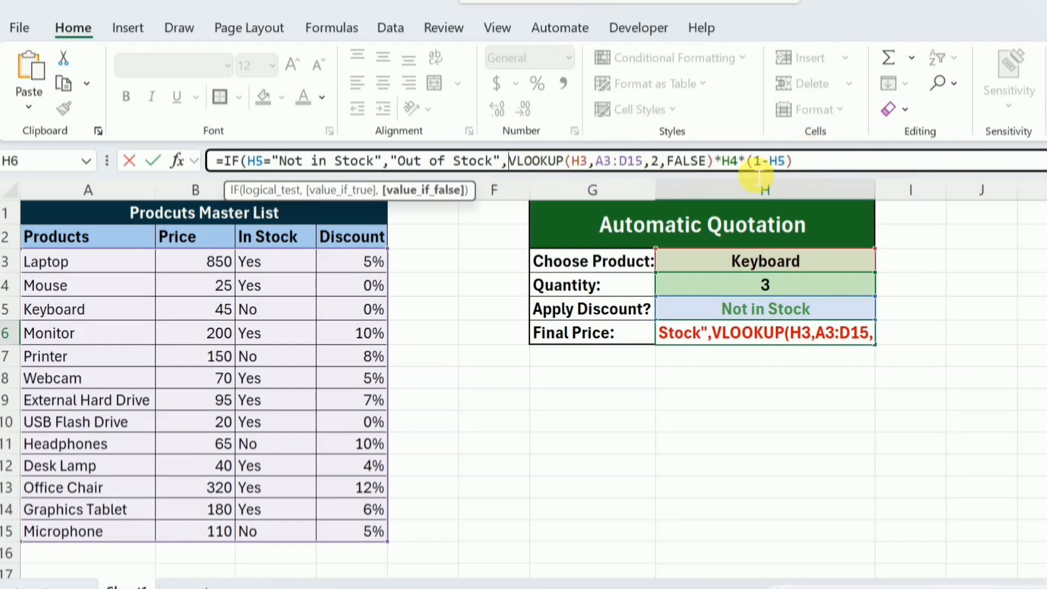
{"action": "left_click", "coordinate": [804, 169]}
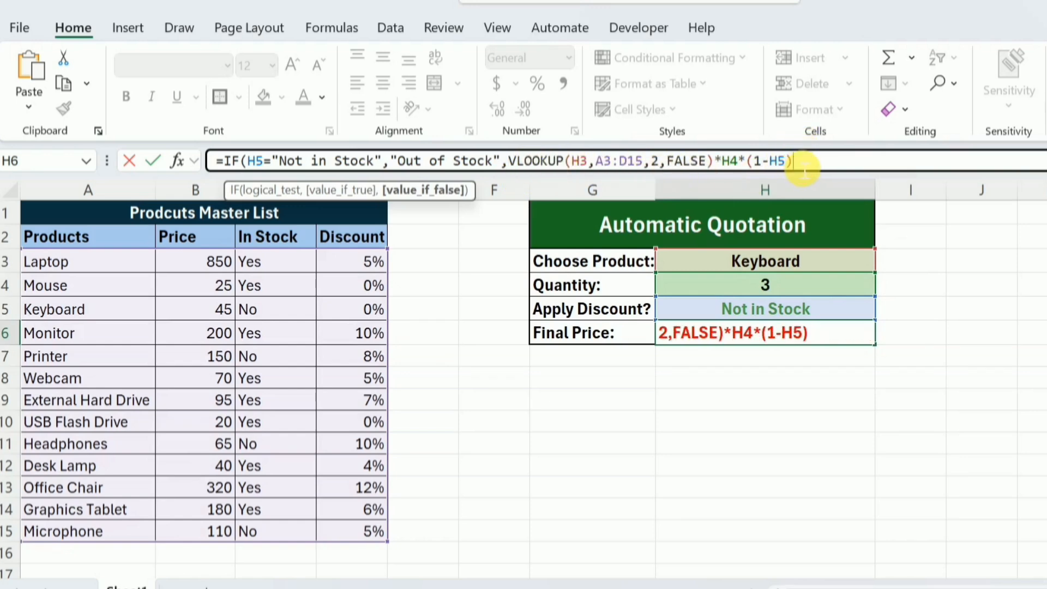
{"action": "type", "text": ")"}
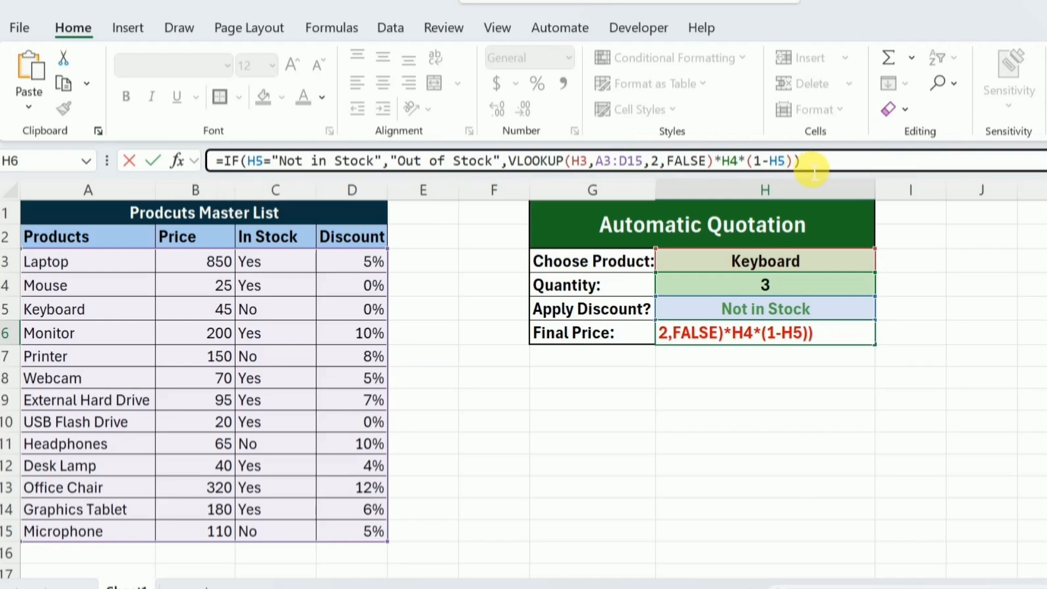
{"action": "key", "text": "Return"}
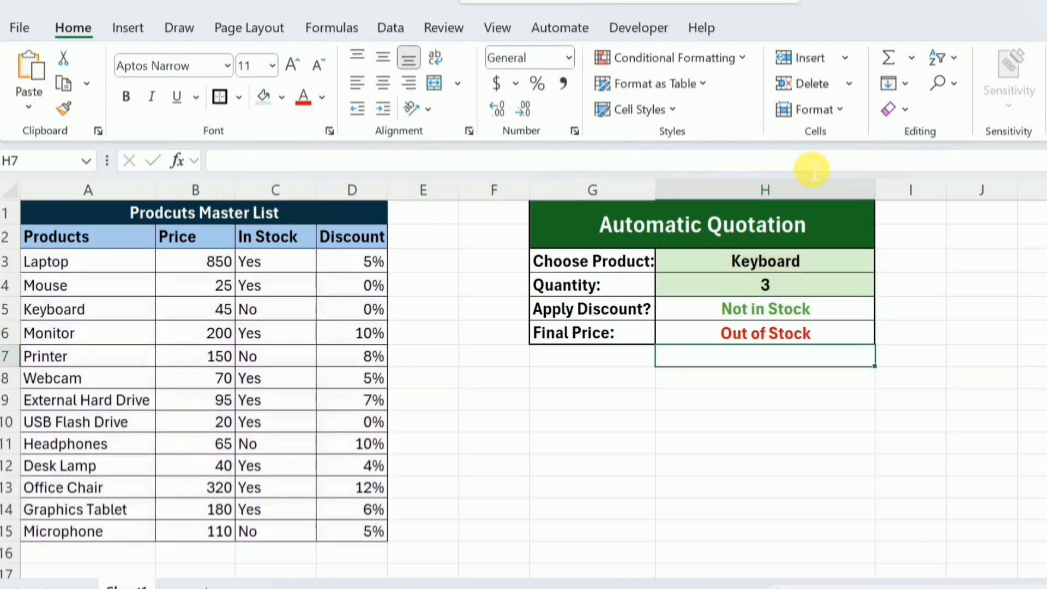
Test the quotation with out-of-stock items by choosing Printer and Keyboard in turn as the product in H3
{"action": "left_click", "coordinate": [870, 267]}
{"action": "left_click", "coordinate": [883, 264]}
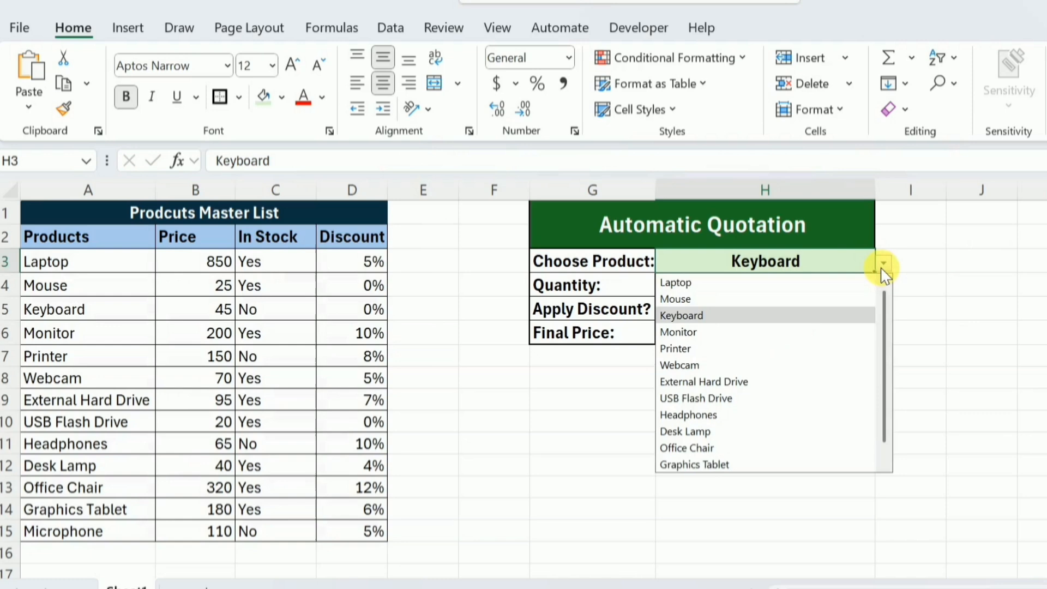
{"action": "left_click", "coordinate": [760, 348]}
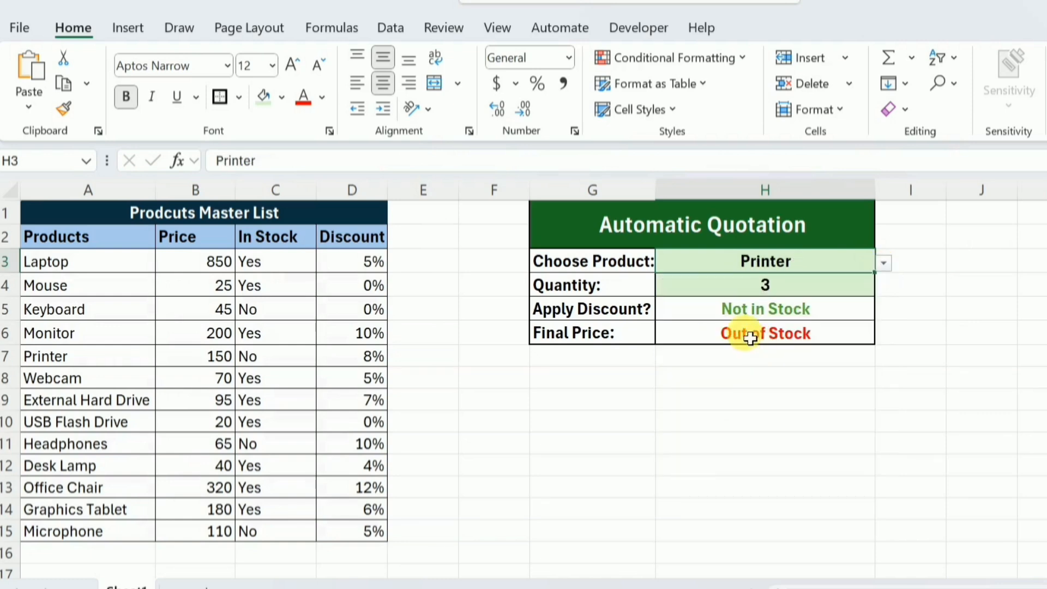
{"action": "left_click", "coordinate": [886, 267]}
{"action": "left_click", "coordinate": [783, 312]}
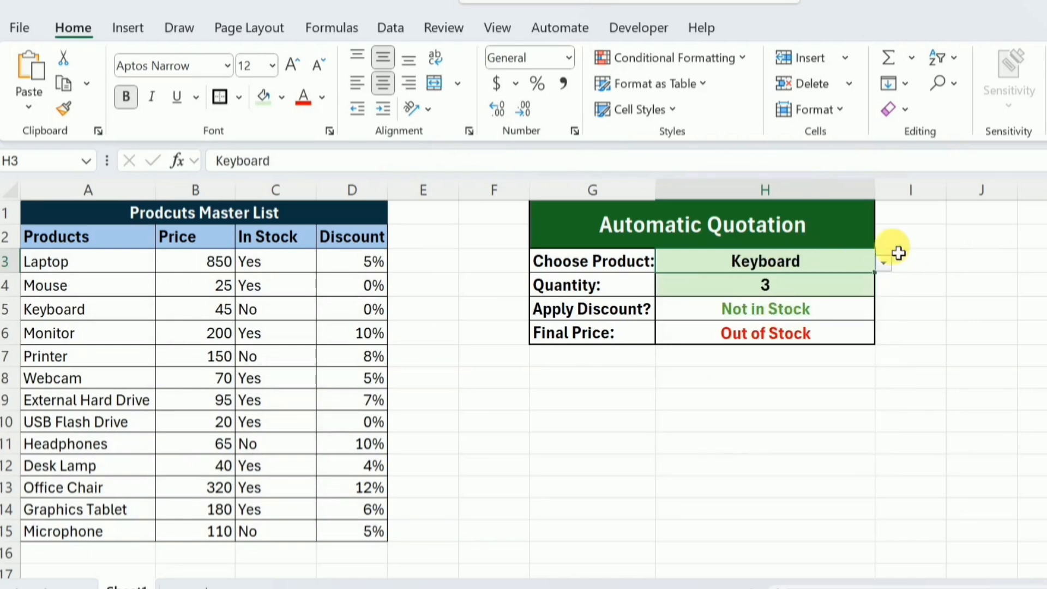
Test the quotation by choosing Laptop, Headphones and Monitor in turn as the product in H3
{"action": "left_click", "coordinate": [885, 264]}
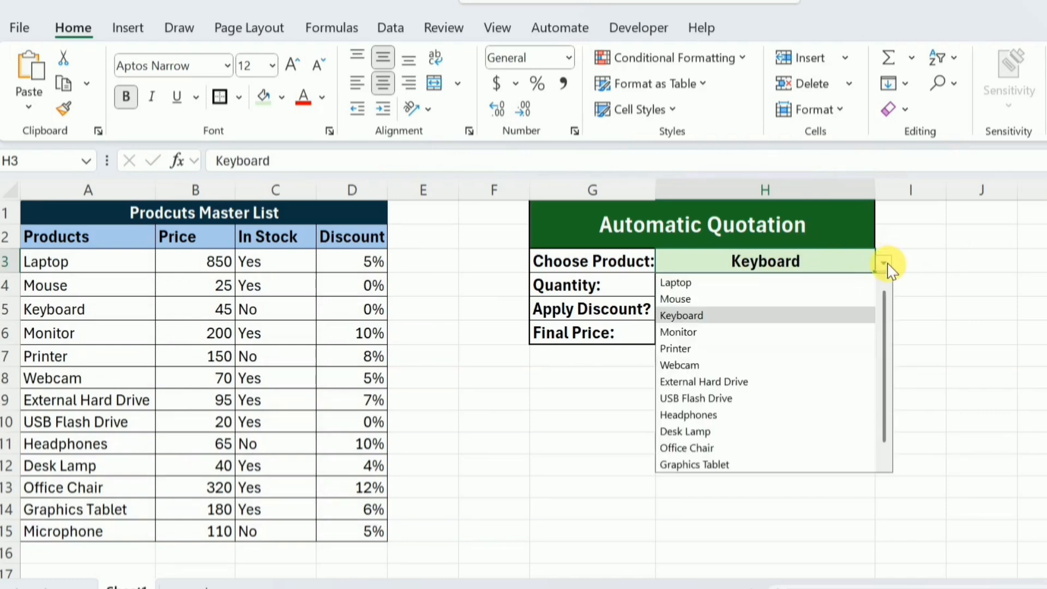
{"action": "left_click", "coordinate": [759, 283]}
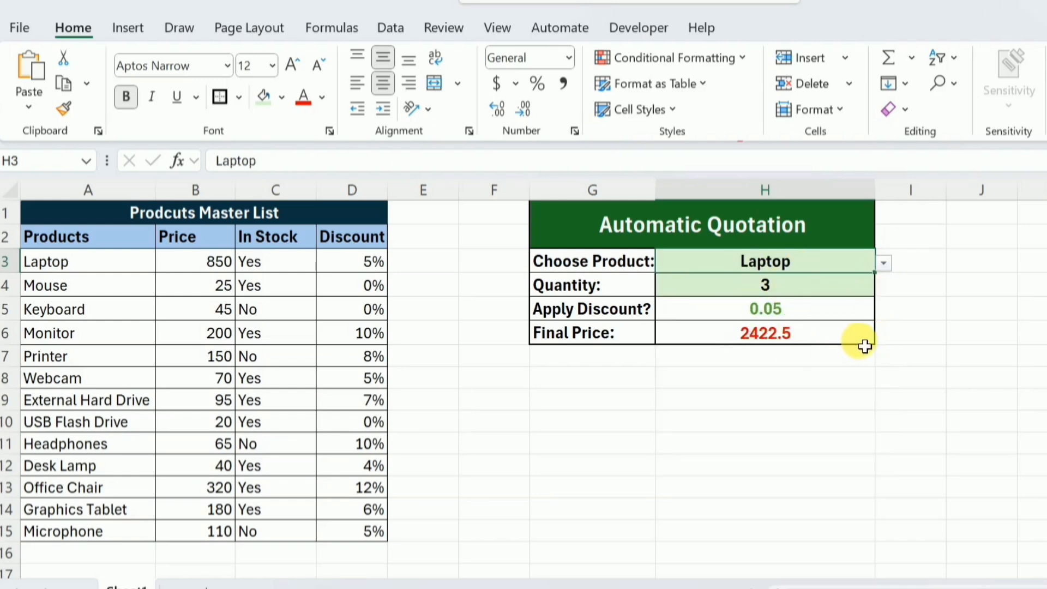
{"action": "left_click", "coordinate": [886, 265]}
{"action": "left_click", "coordinate": [777, 414]}
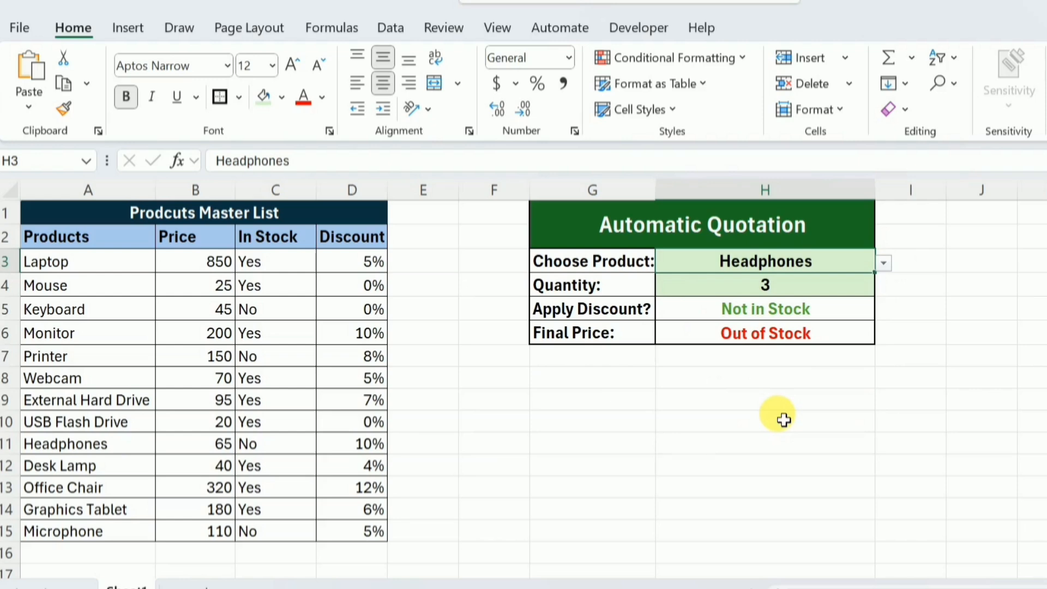
{"action": "left_click", "coordinate": [884, 264]}
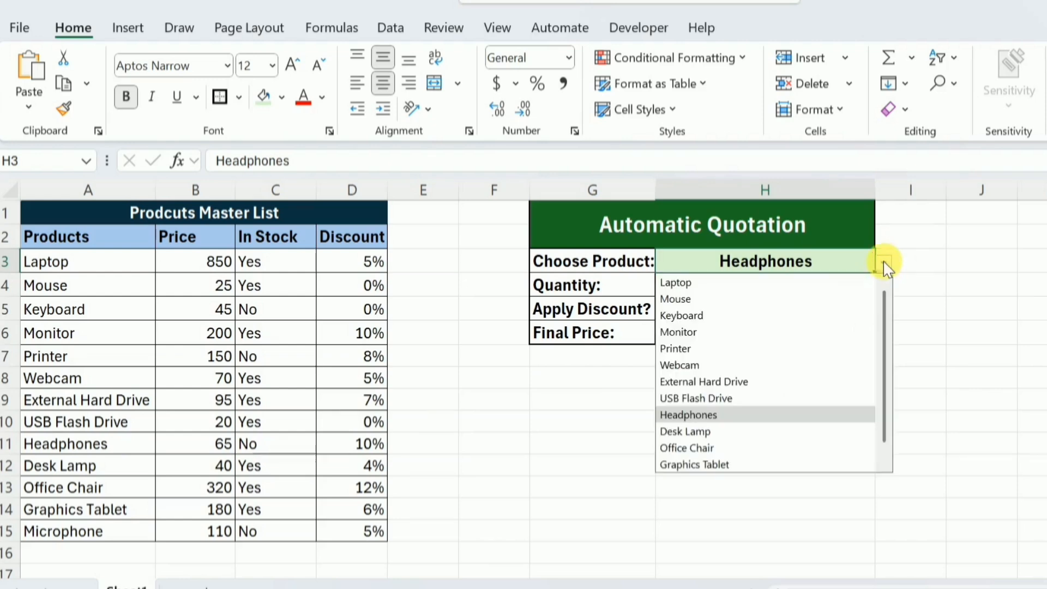
{"action": "left_click", "coordinate": [746, 333]}
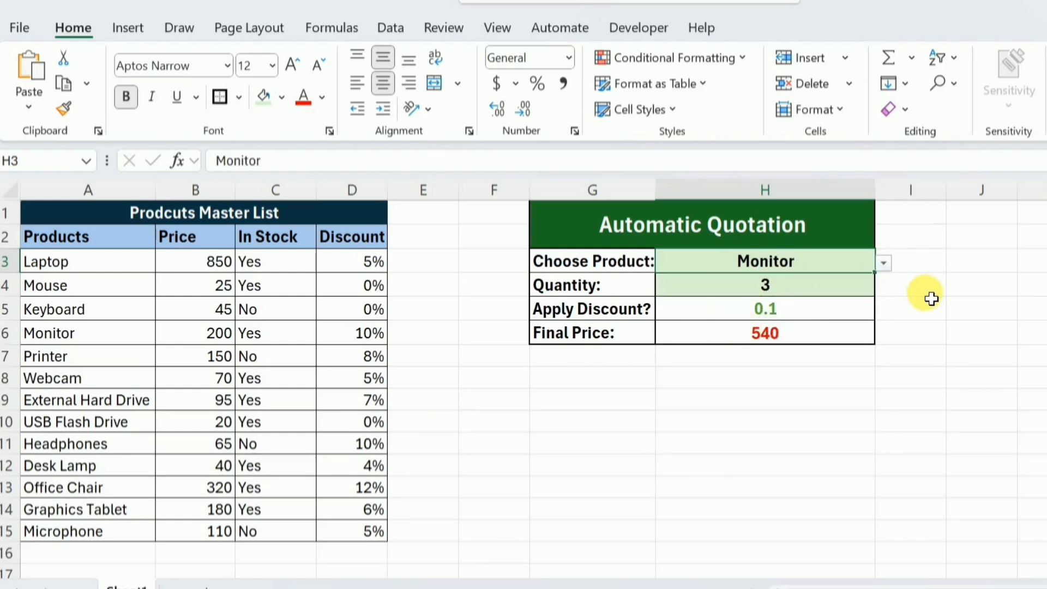